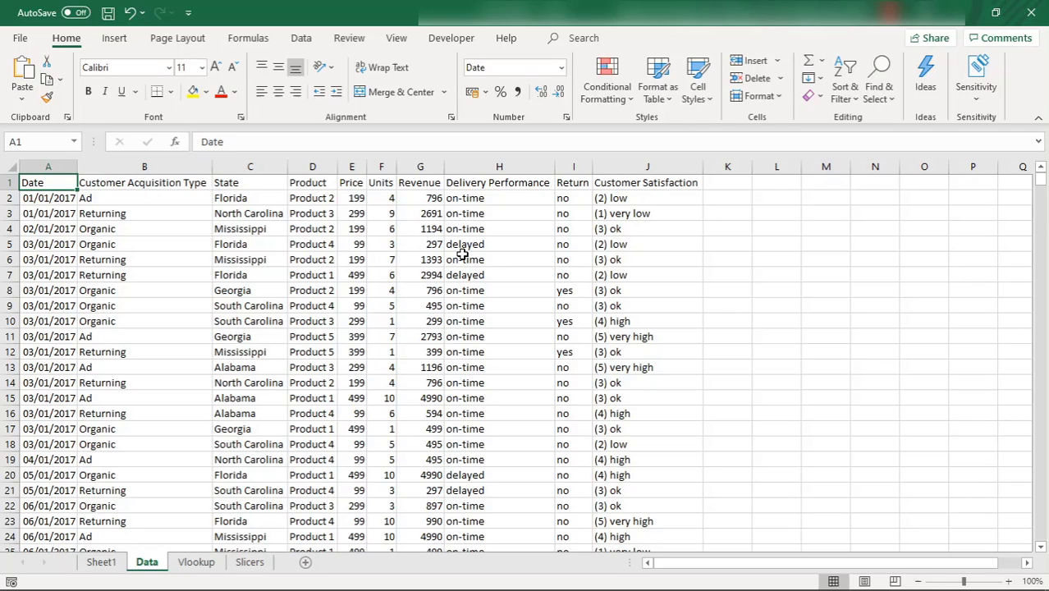
Examine the Customer Acquisition Type and State values in the first records of the Data sheet
left_click(839, 90)
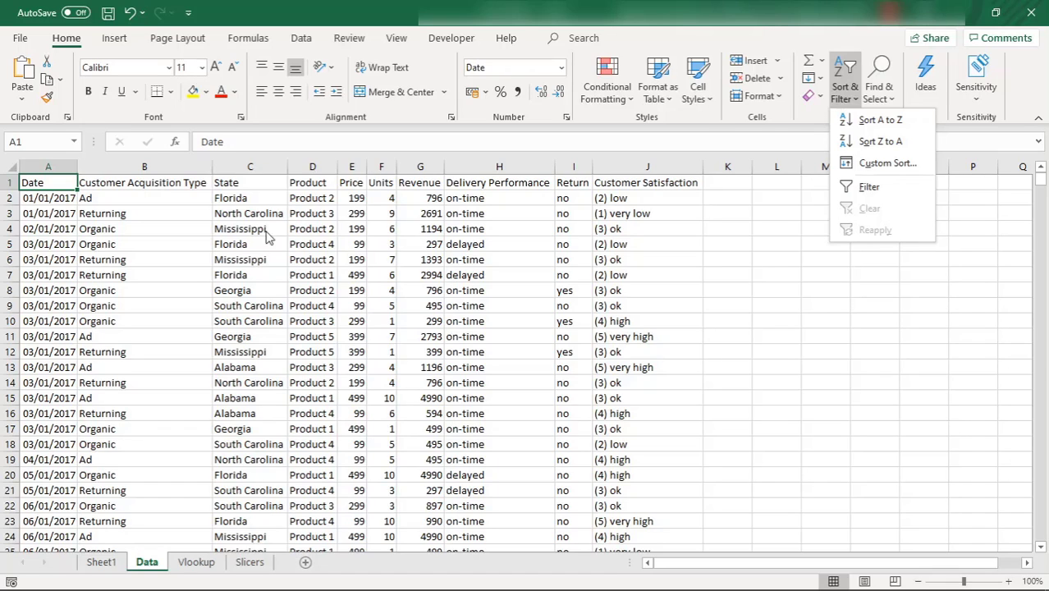
left_click(168, 205)
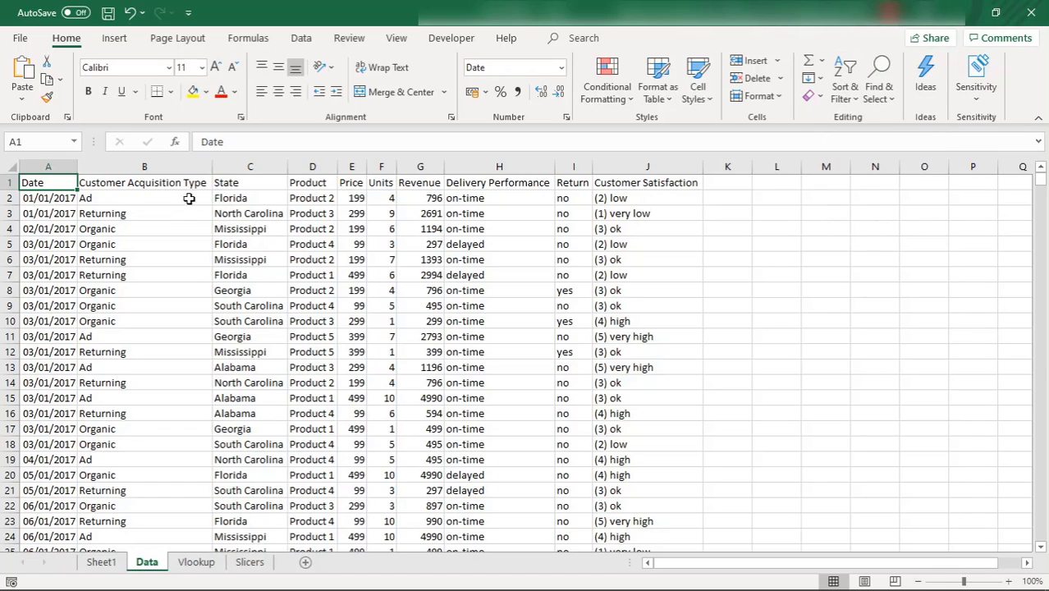
left_click(245, 201)
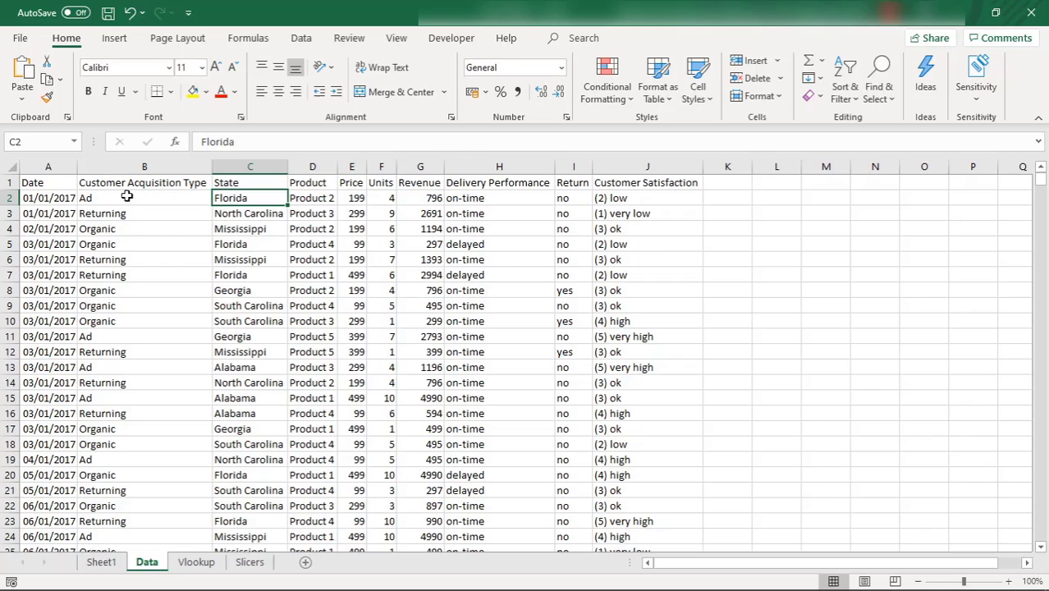
left_click(100, 201)
left_click(235, 199)
left_click(124, 202)
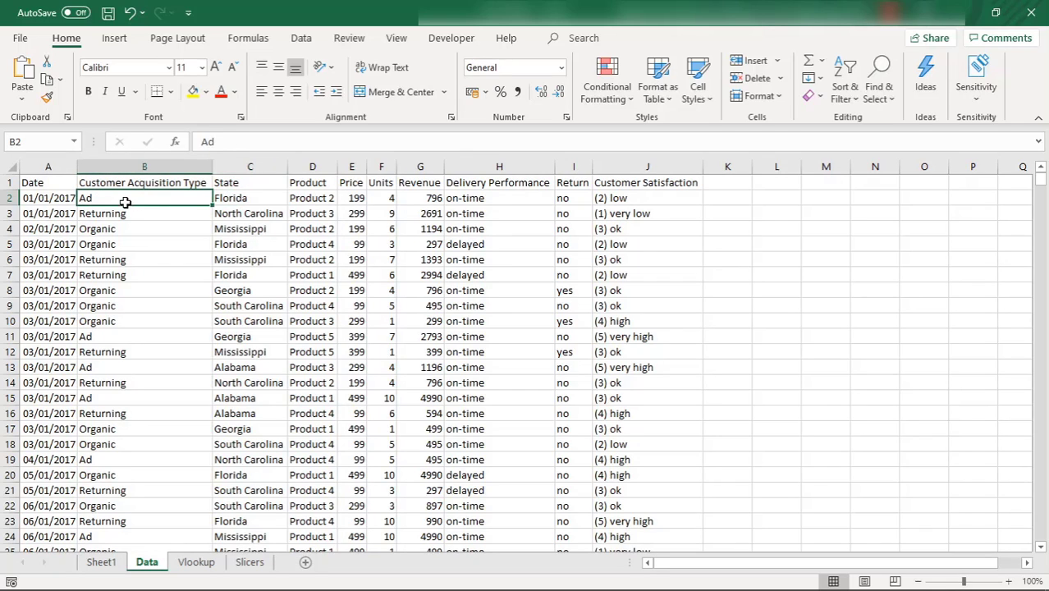
left_click(246, 198)
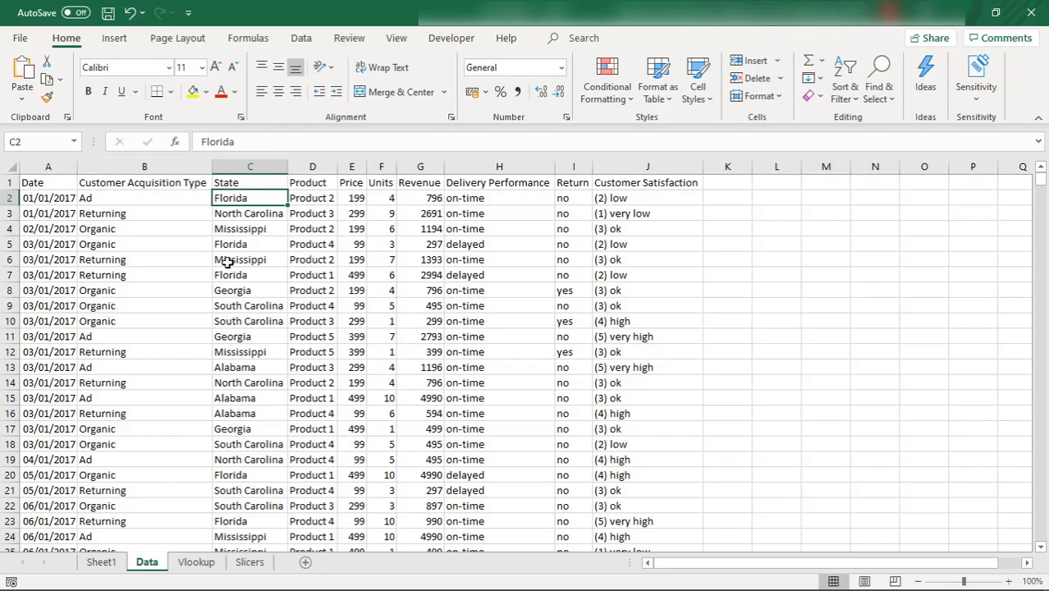
left_click(247, 243)
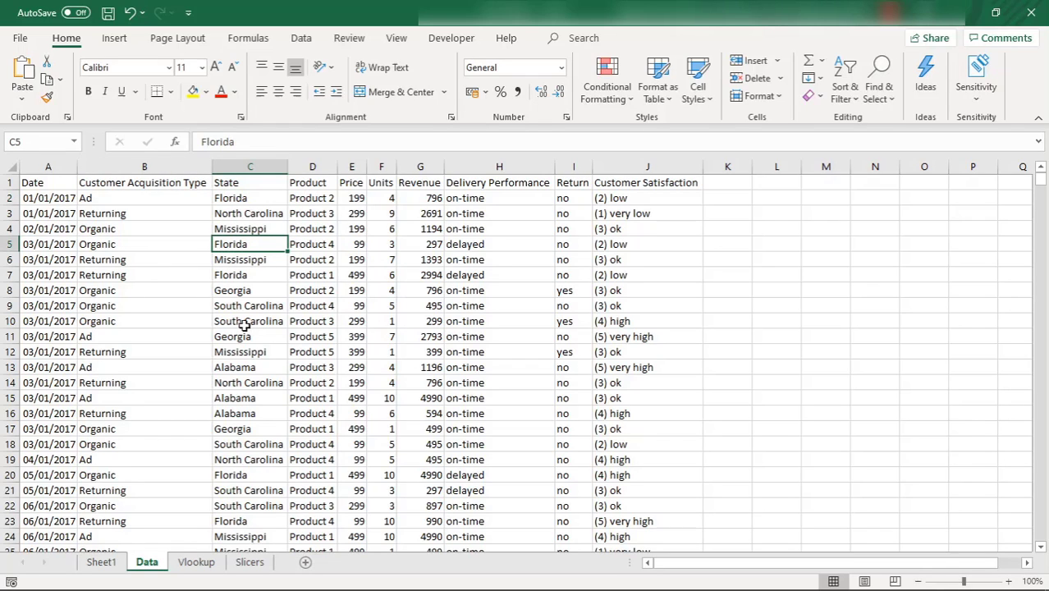
Look down through the entries of the State column and return to its header cell
left_click(231, 324)
key("Down")
key("Down")
key("Down")
key("Down")
key("Down")
key("Down")
key("Down")
key("Down")
key("Down")
key("Down")
key("Down")
key("Down")
key("Down")
key("Down")
key("Down")
key("Down")
key("Down")
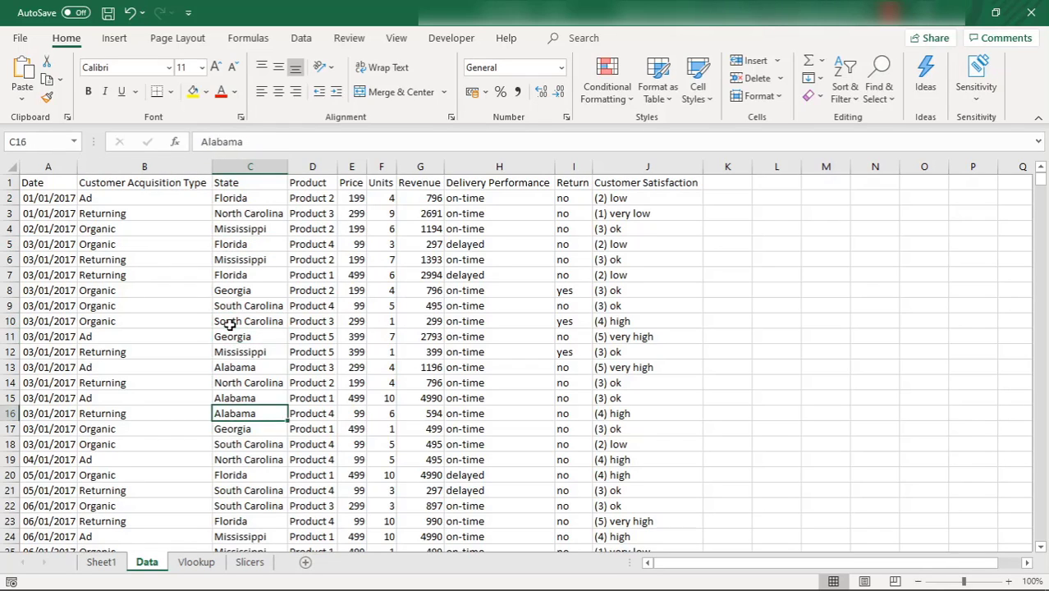
key("Up")
key("Up")
key("Up")
key("Up")
key("Up")
key("Up")
key("Up")
key("Up")
key("Up")
key("Up")
key("Up")
key("Up")
key("Up")
key("Up")
key("Up")
key("Up")
key("Up")
key("Up")
key("Up")
key("Up")
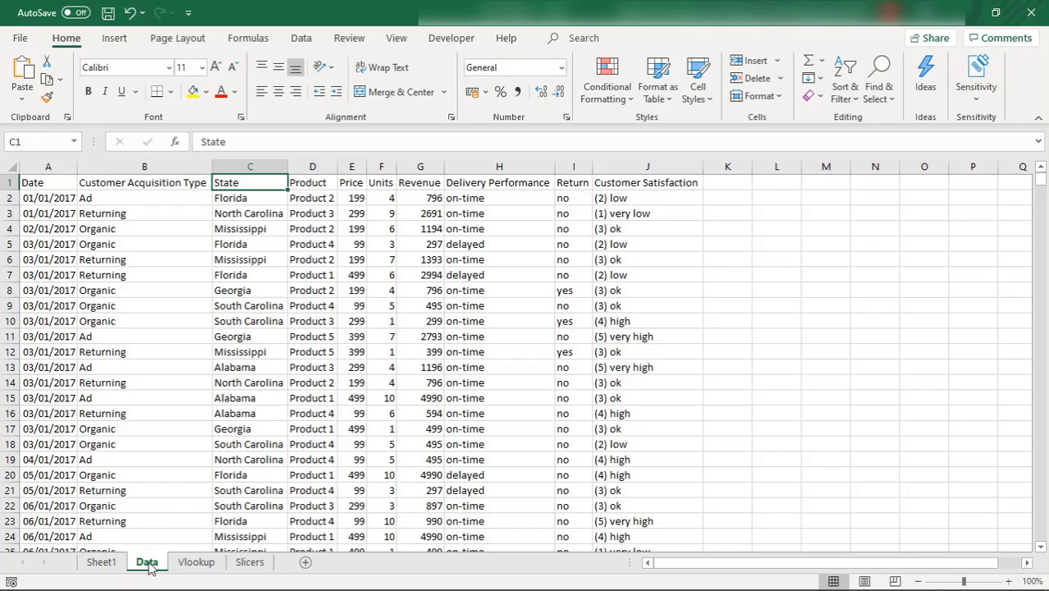
left_click(59, 165)
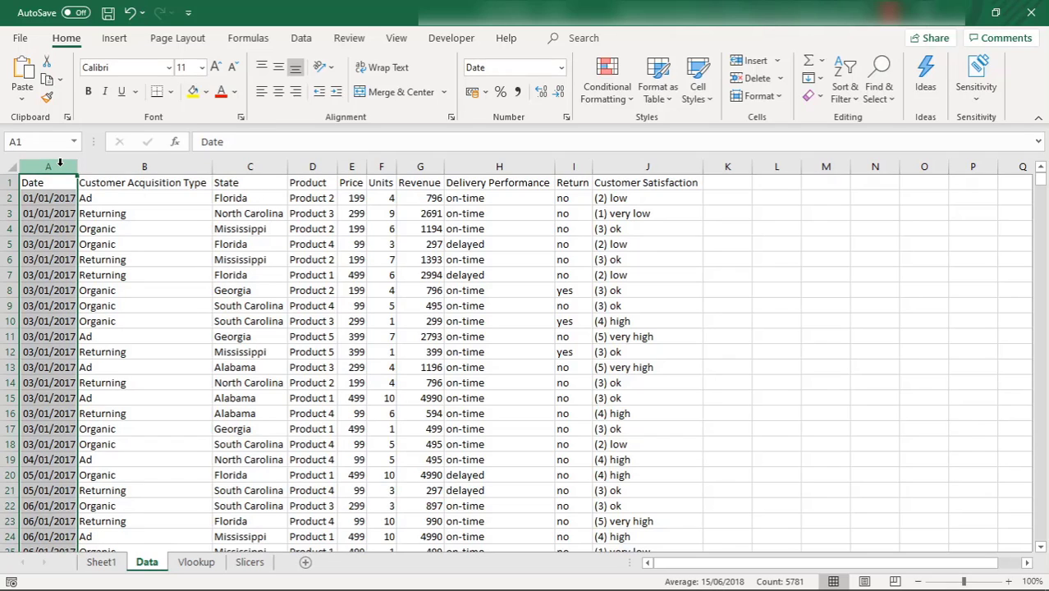
left_click(350, 274)
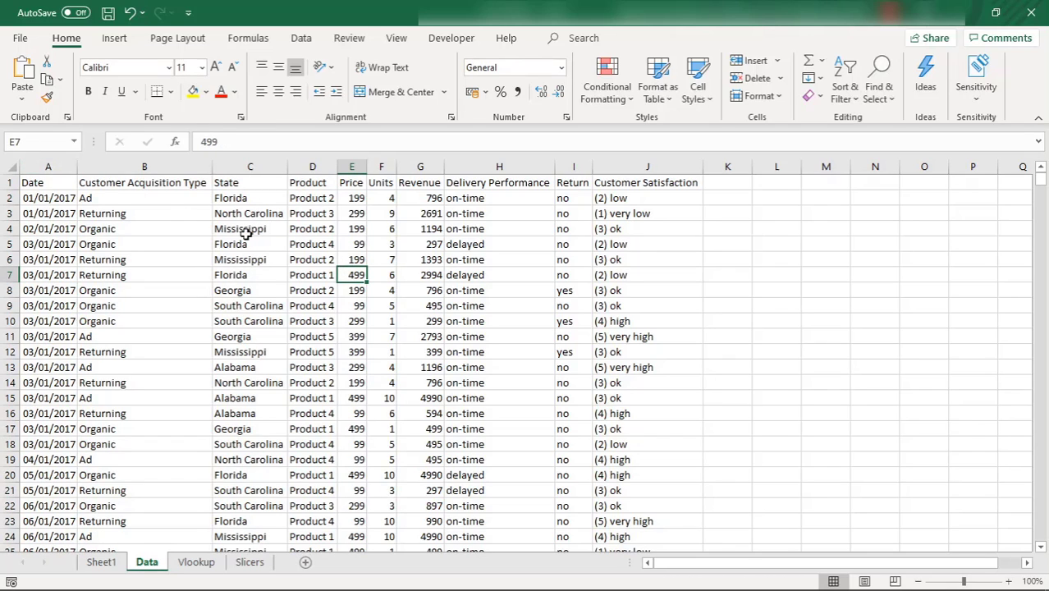
left_click(234, 198)
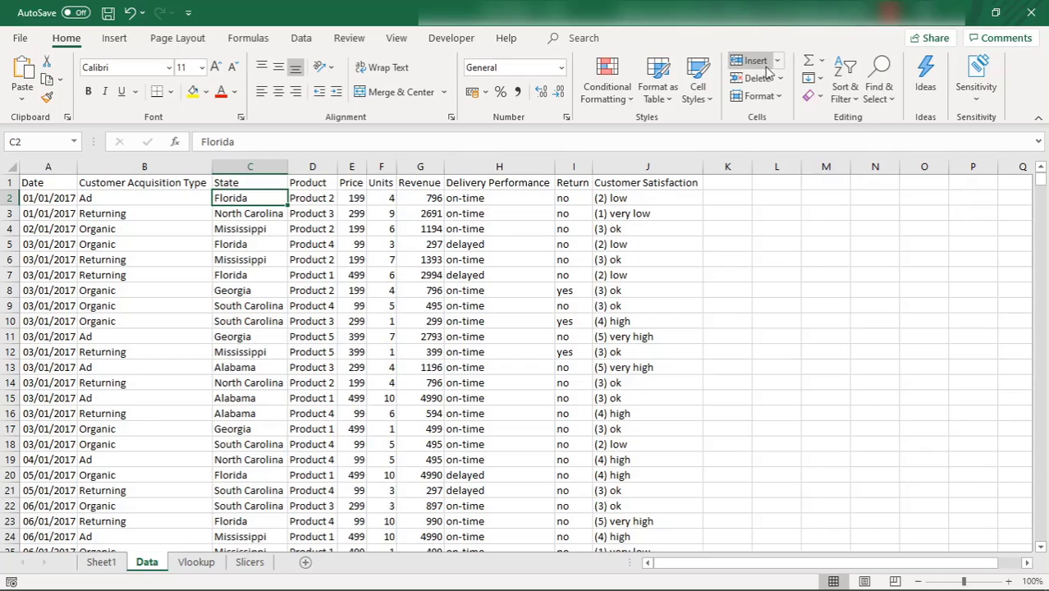
Try adding filters to the data from the Date header cell, undo them, and try again on the current selection
left_click(41, 183)
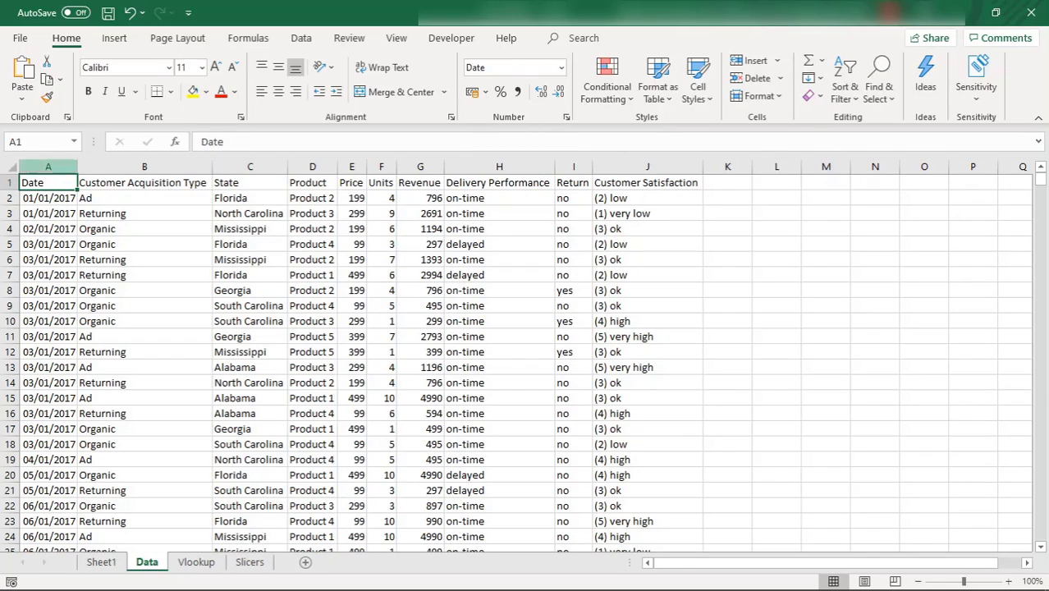
left_click(844, 86)
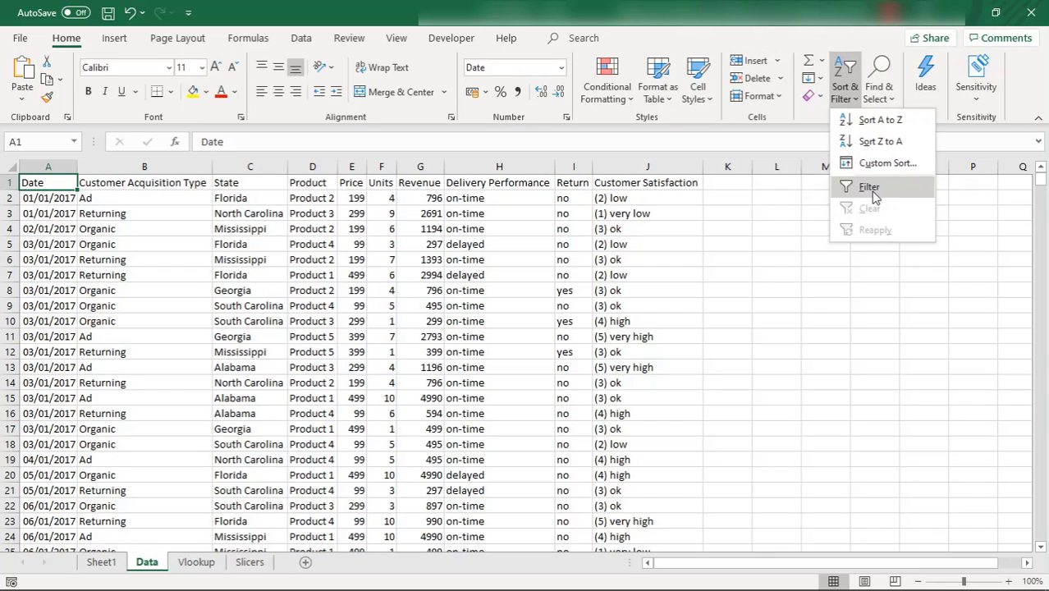
left_click(870, 188)
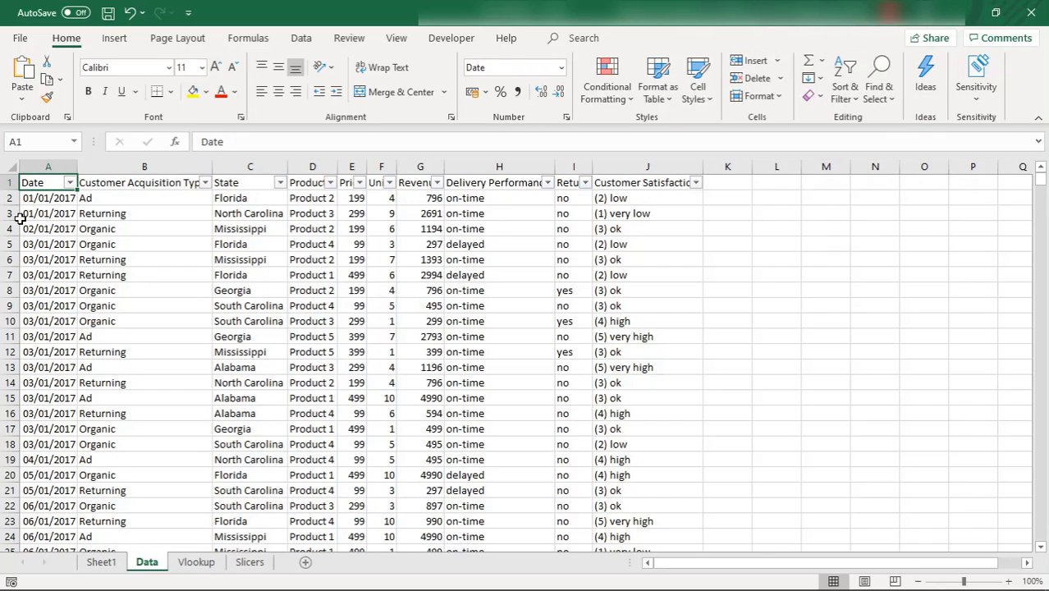
left_click(182, 277)
key("ctrl+z")
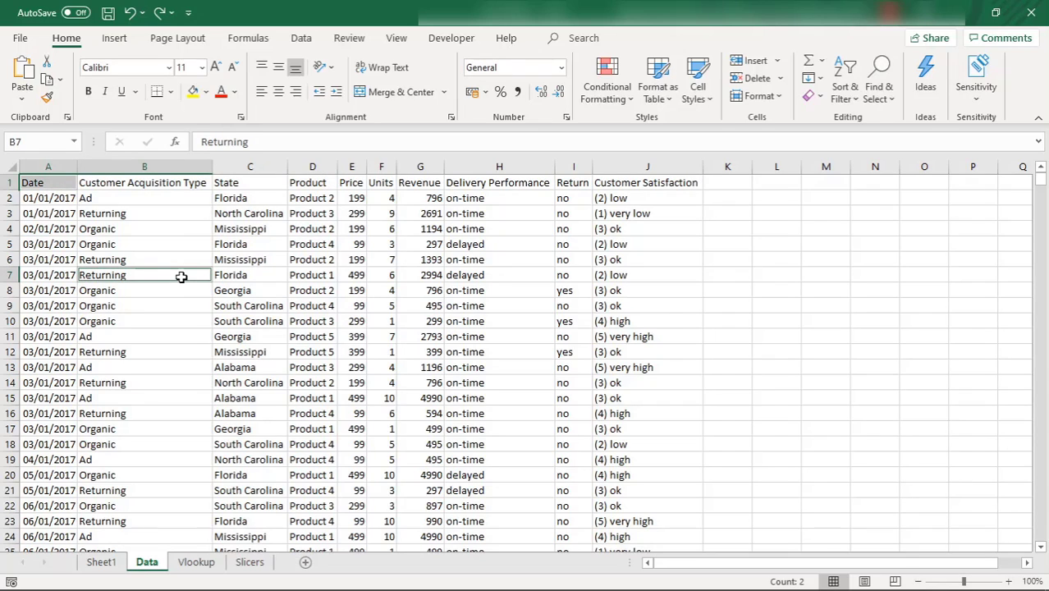
key("ctrl+shift+l")
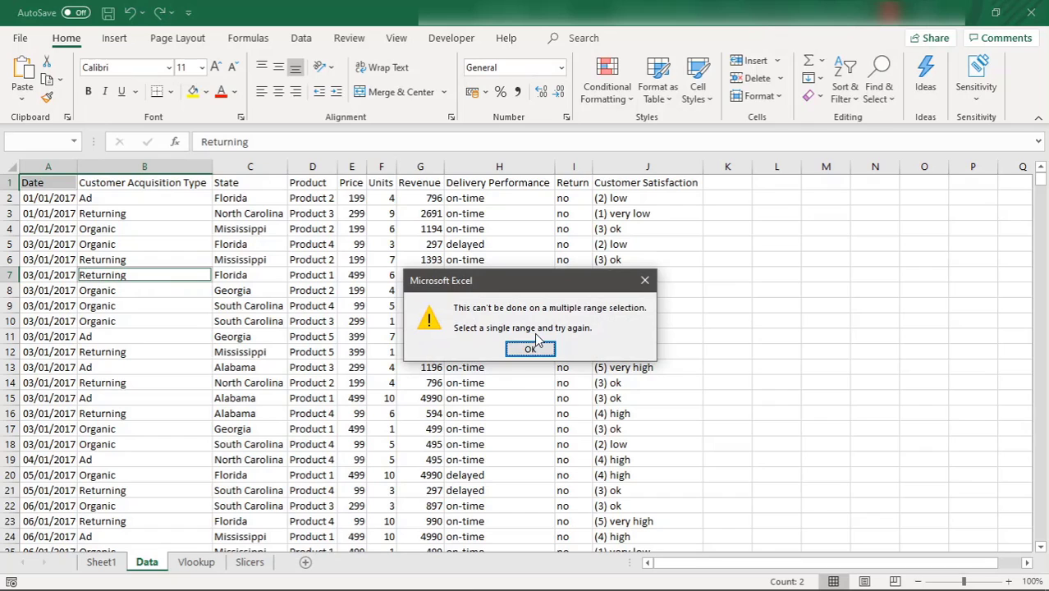
left_click(531, 349)
Select the header cells from Date to Customer Satisfaction and turn on filtering for them
left_click(49, 182)
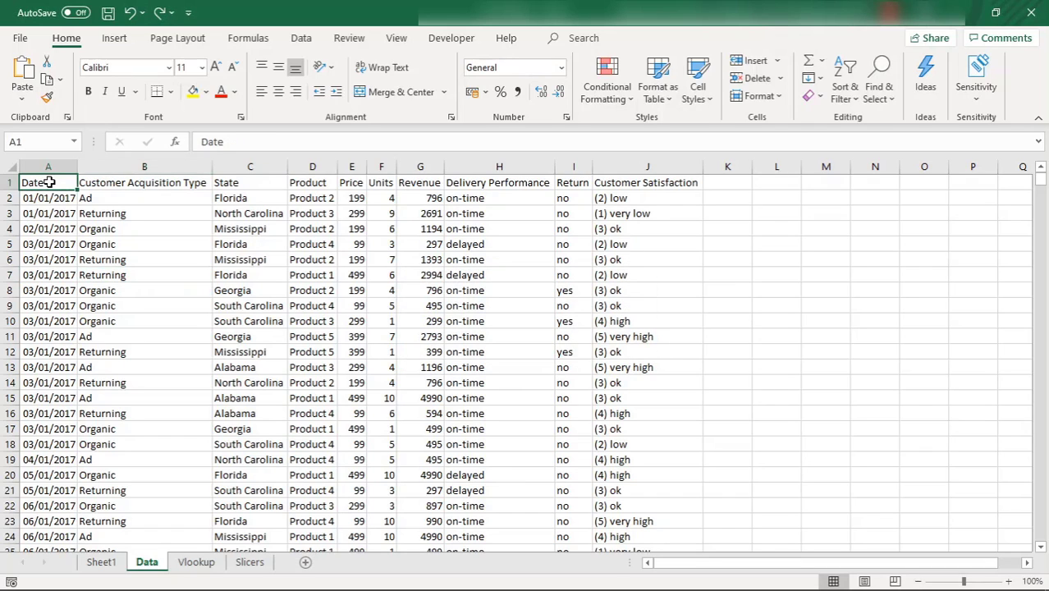
left_click_drag(50, 182, 630, 185)
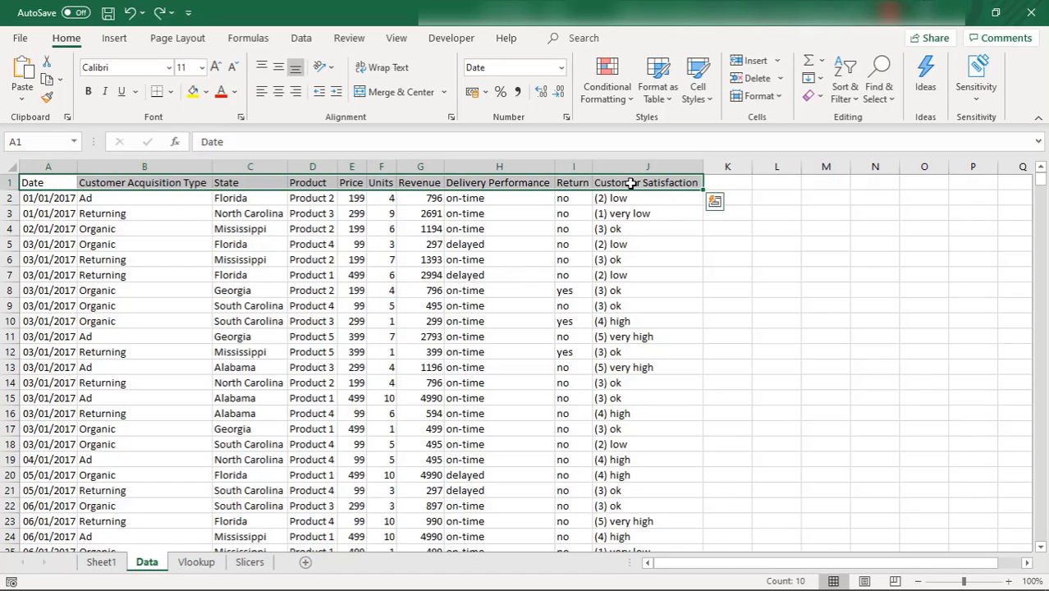
key("ctrl+shift+l")
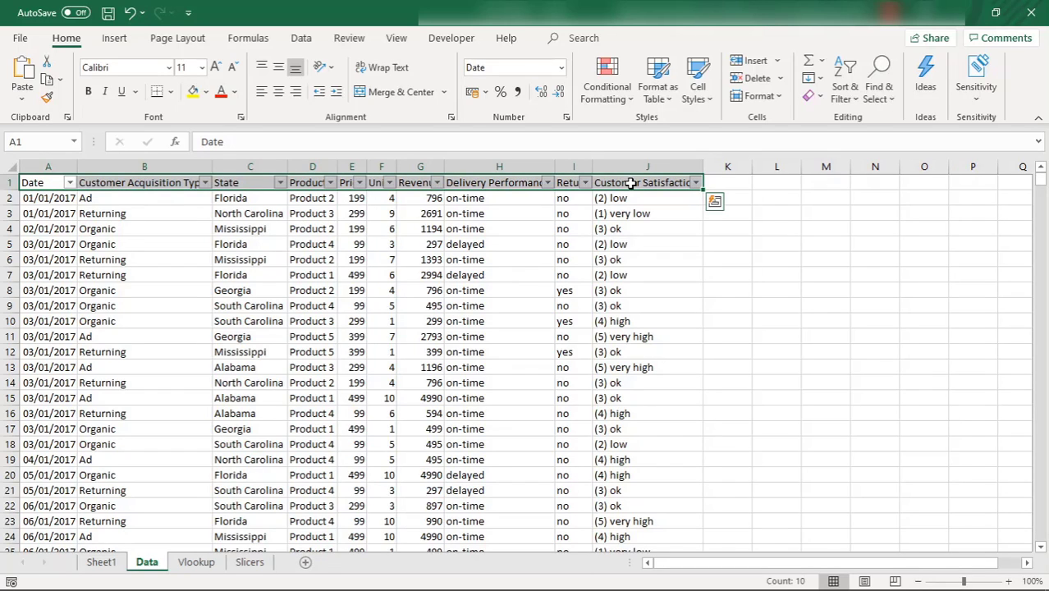
Filter the State column so that only Florida records are shown
left_click(280, 182)
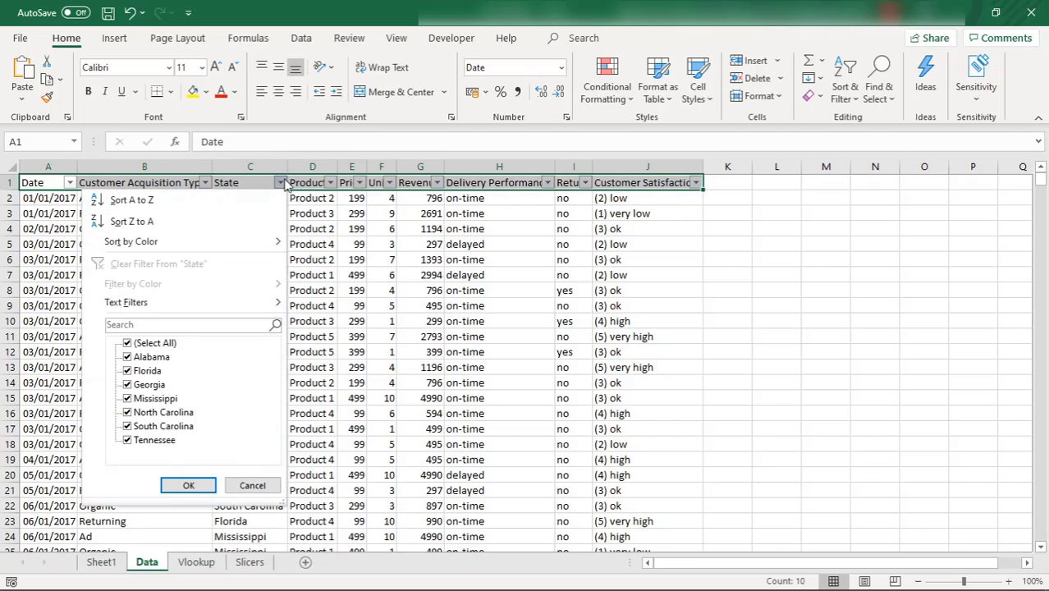
left_click(128, 344)
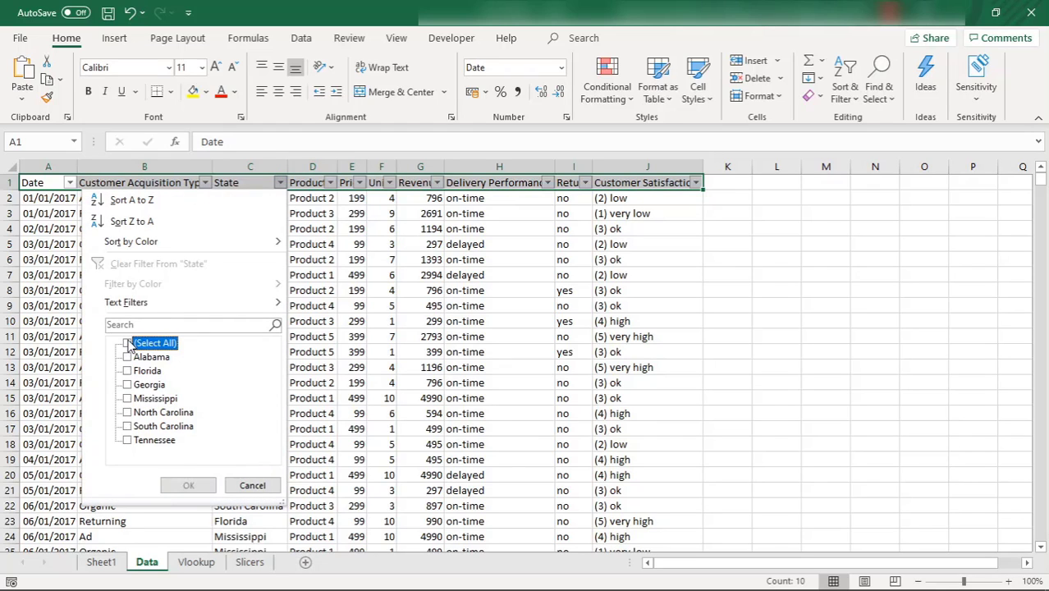
left_click(127, 371)
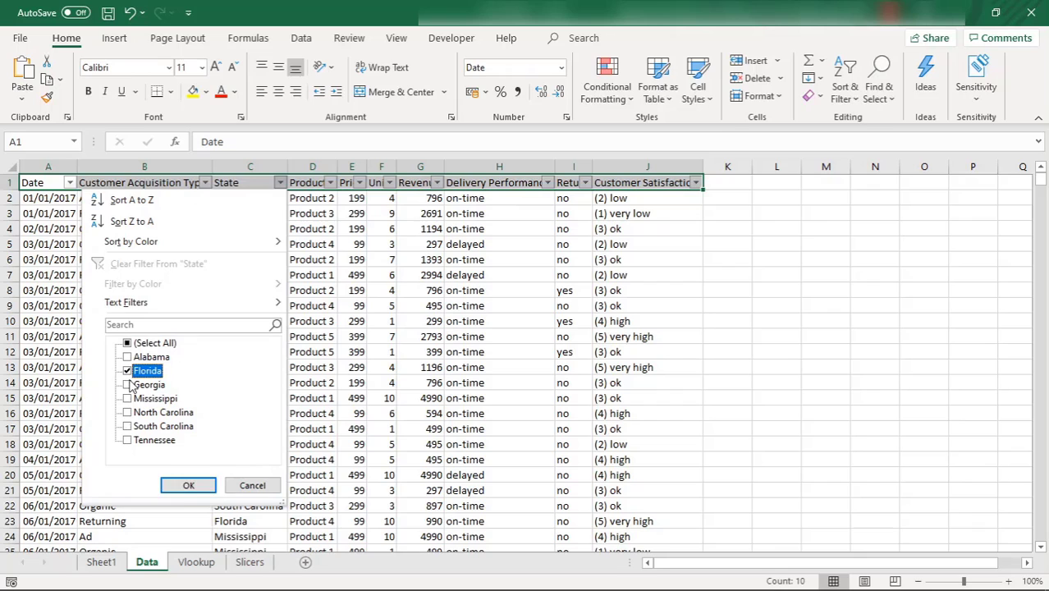
left_click(189, 486)
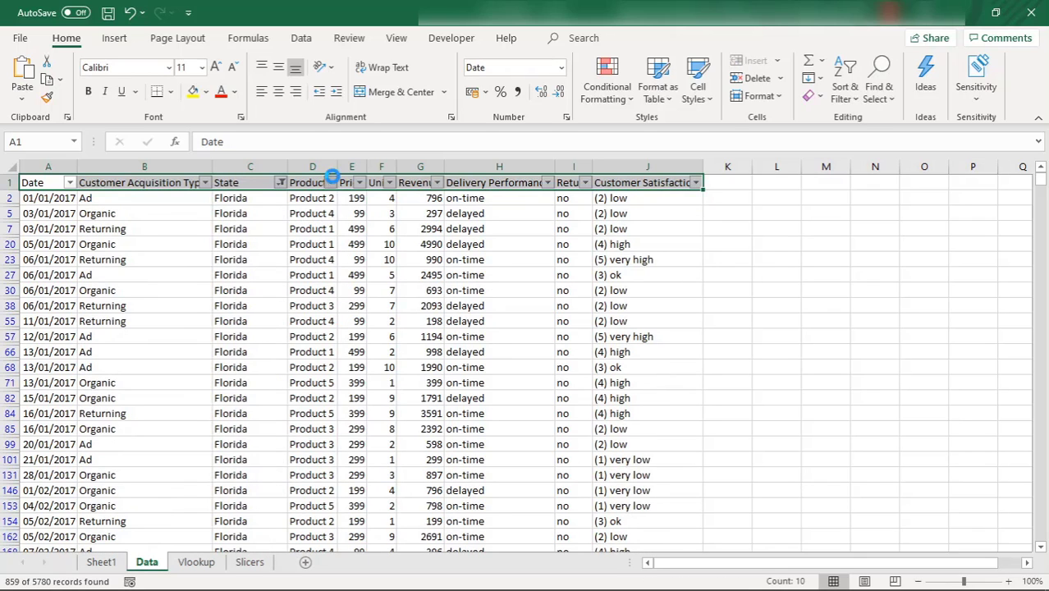
Filter the Product column to Product 2 only and keep every value in the Price filter selected
left_click(330, 182)
left_click(179, 344)
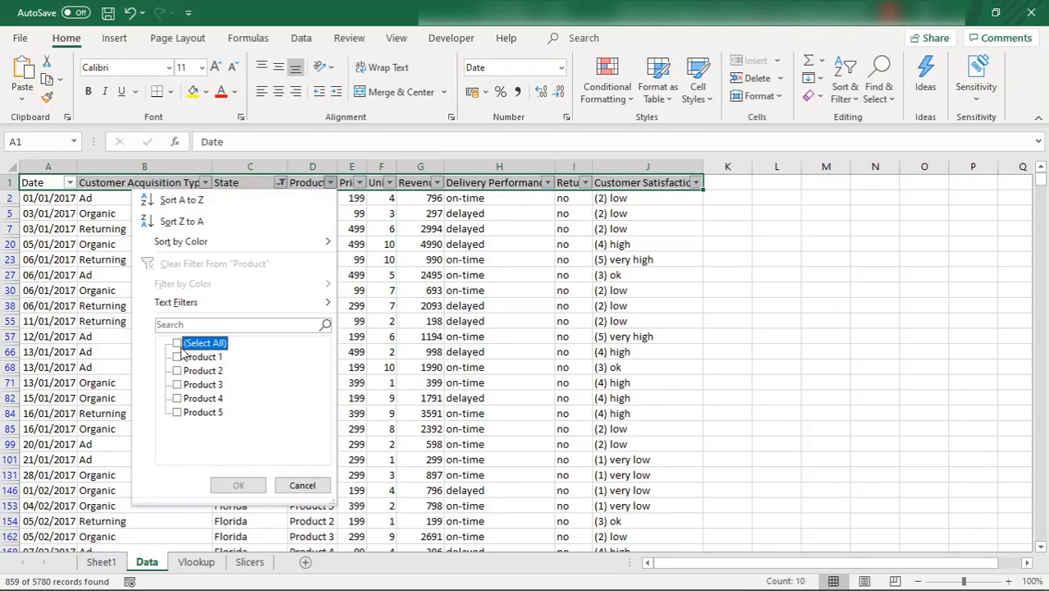
left_click(178, 372)
left_click(238, 485)
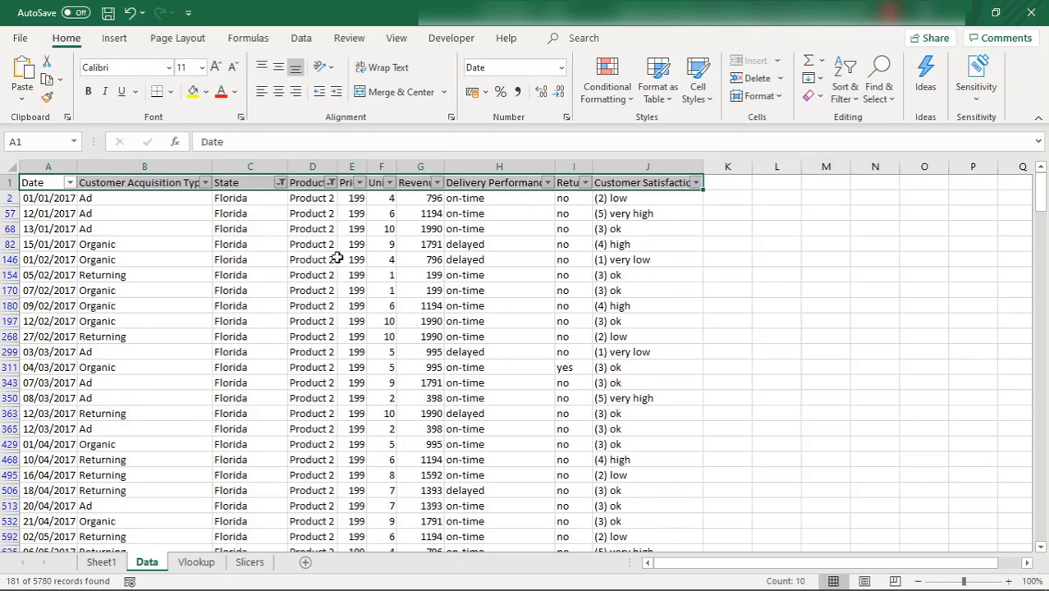
left_click(360, 183)
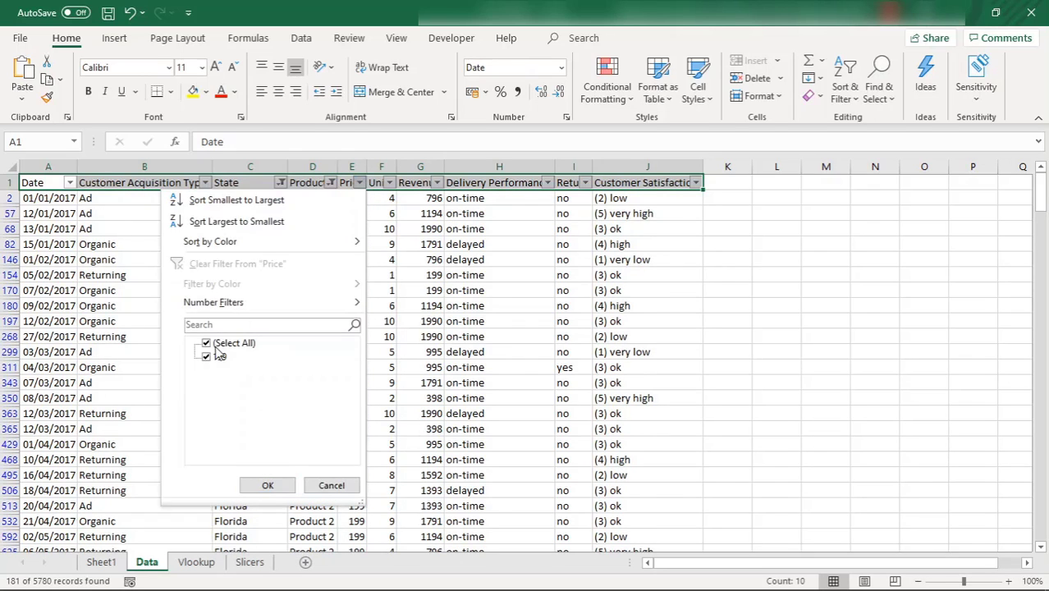
left_click(268, 485)
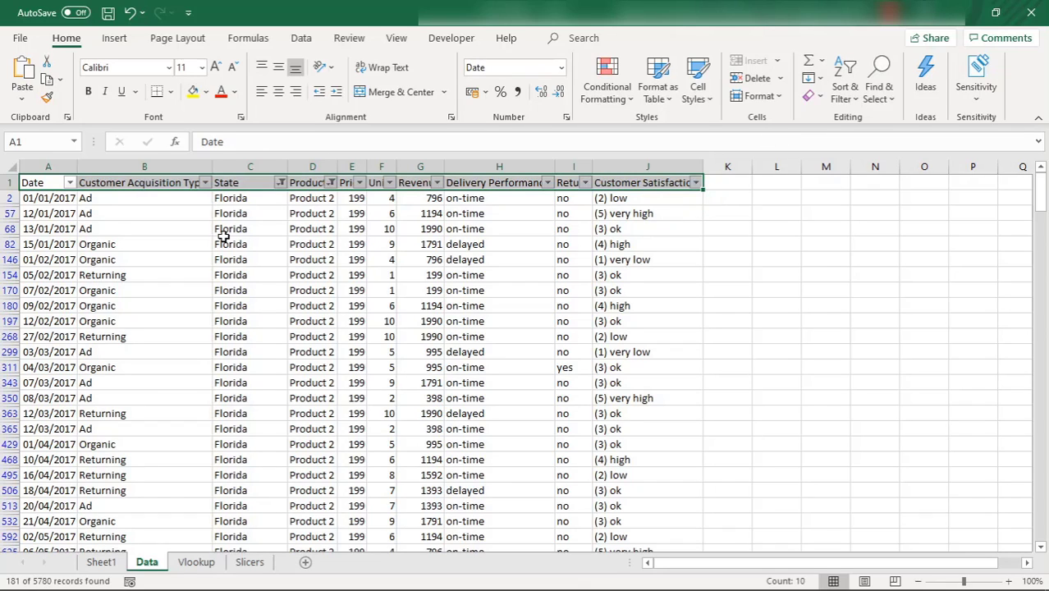
Remove all filters from the table, and switch filtering on and off once more
key("ctrl+shift+l")
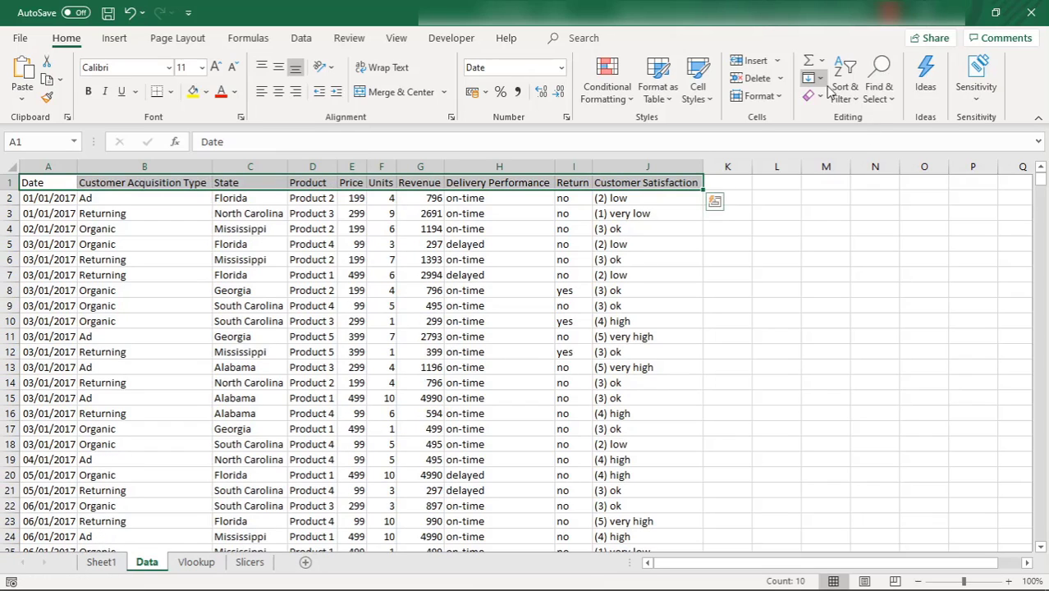
left_click(838, 93)
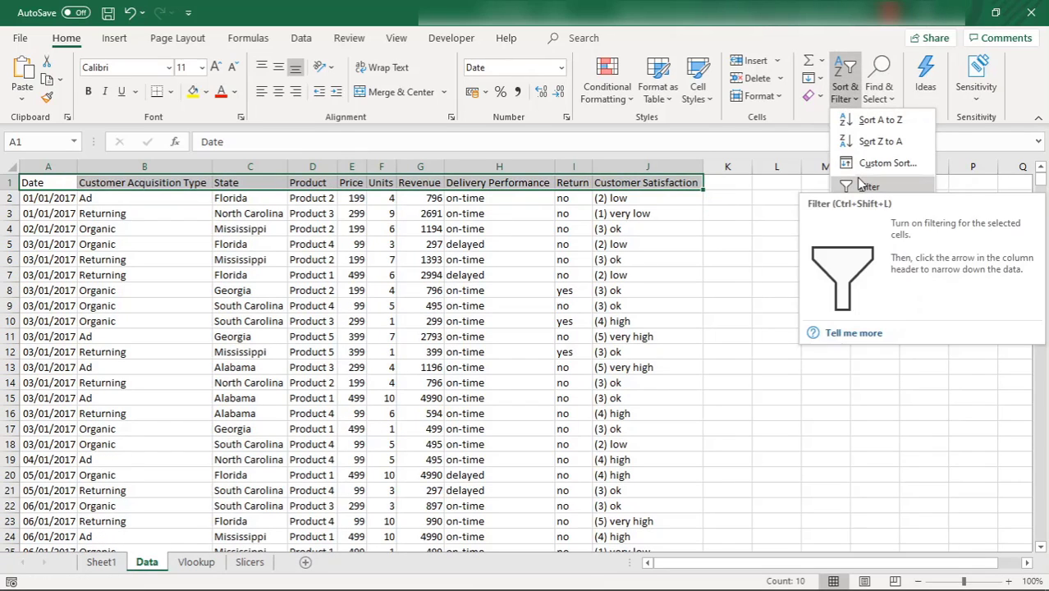
left_click(857, 180)
left_click(838, 93)
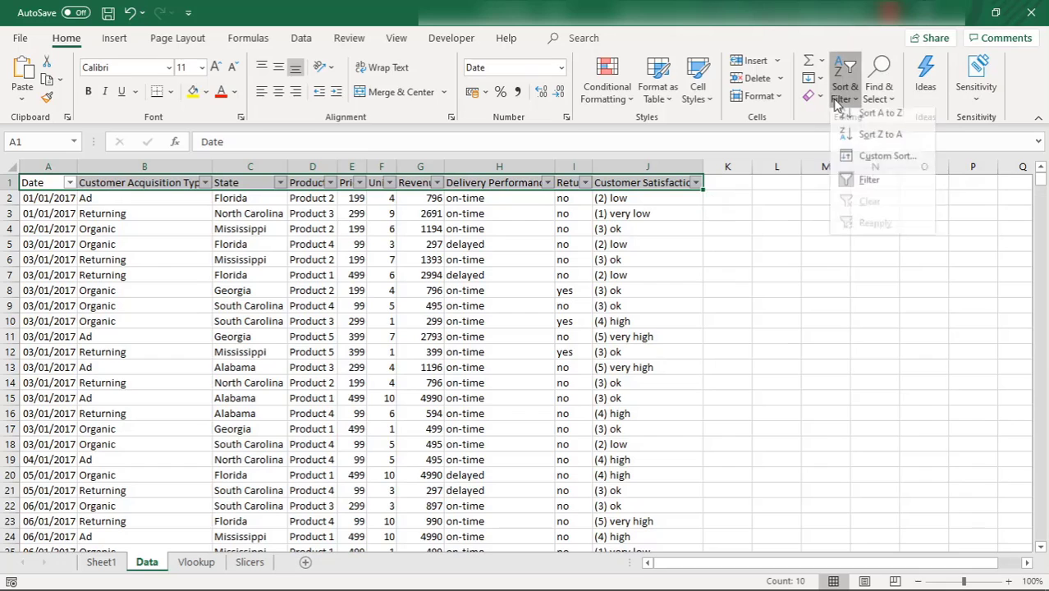
left_click(873, 190)
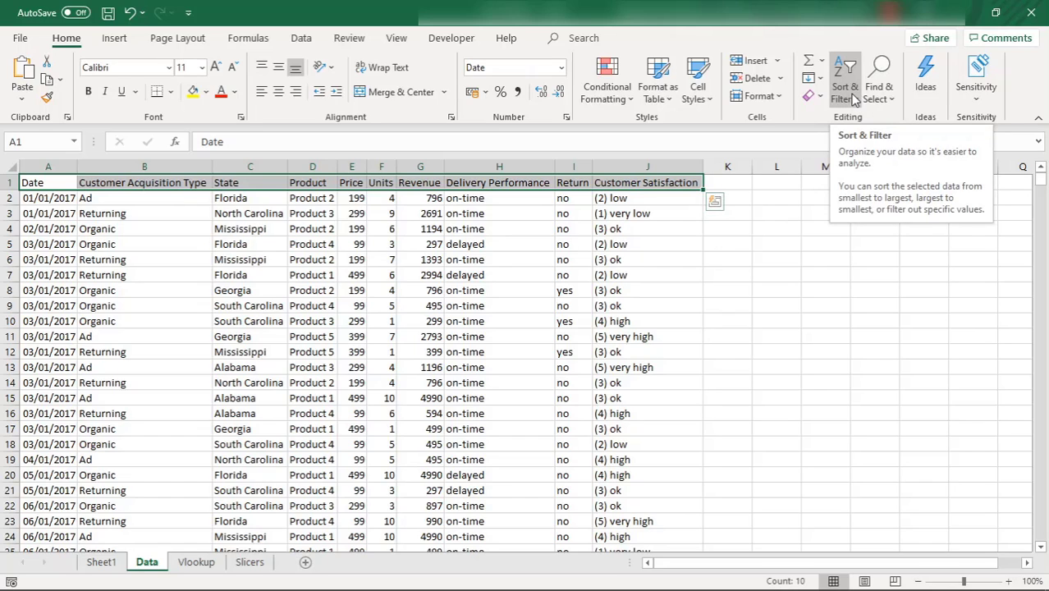
Add filters to the header cells from Date to Customer Satisfaction and open the filter options of the Date column
left_click(51, 179)
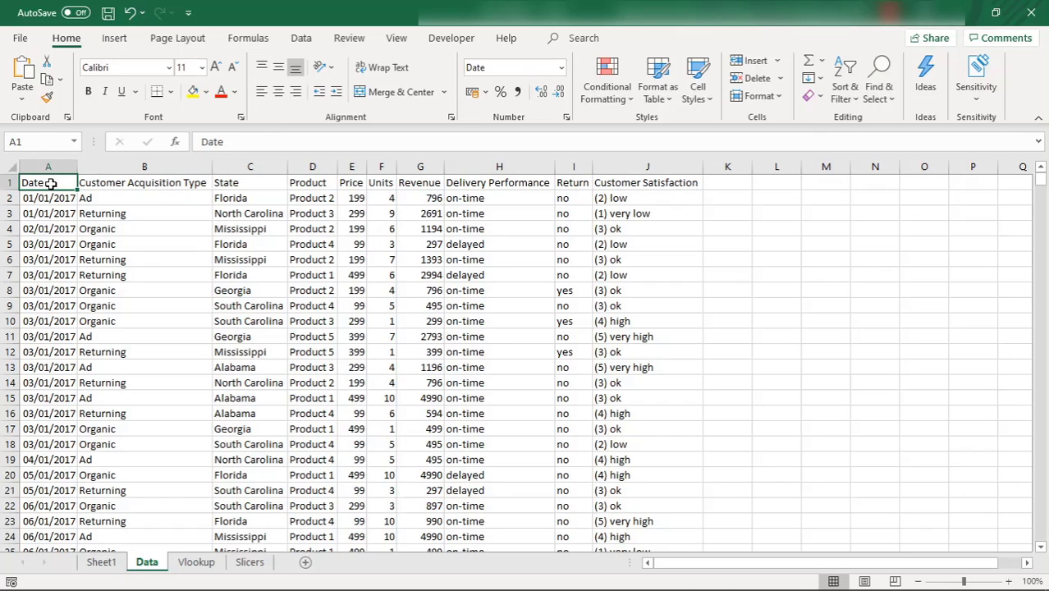
left_click_drag(51, 184, 694, 183)
key("ctrl+shift+l")
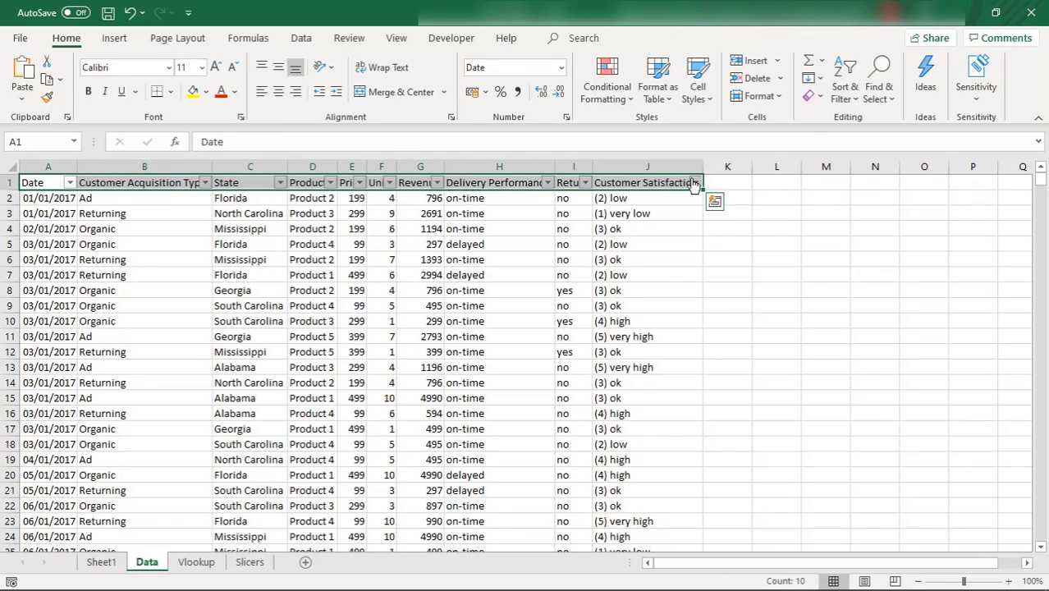
left_click(70, 183)
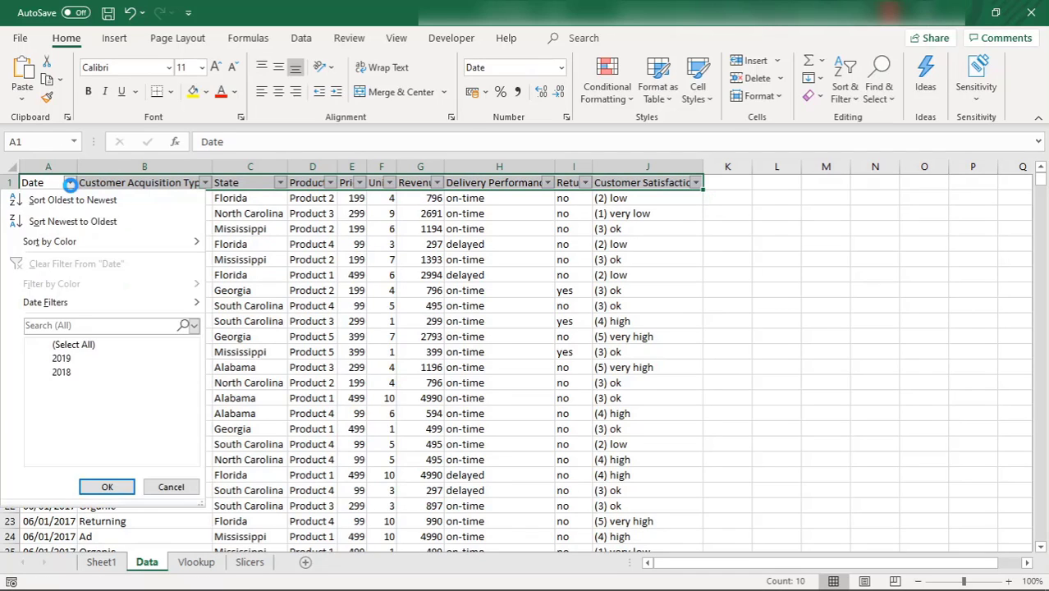
mouse_move(566, 550)
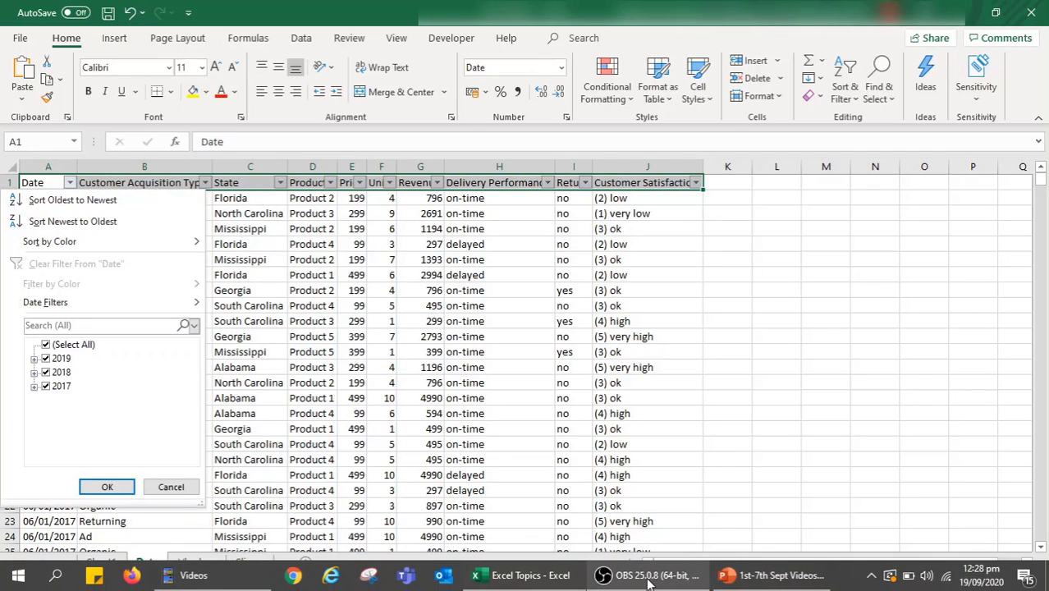
Sort the Date column from newest to oldest and the Customer Acquisition Type column from A to Z
left_click(93, 222)
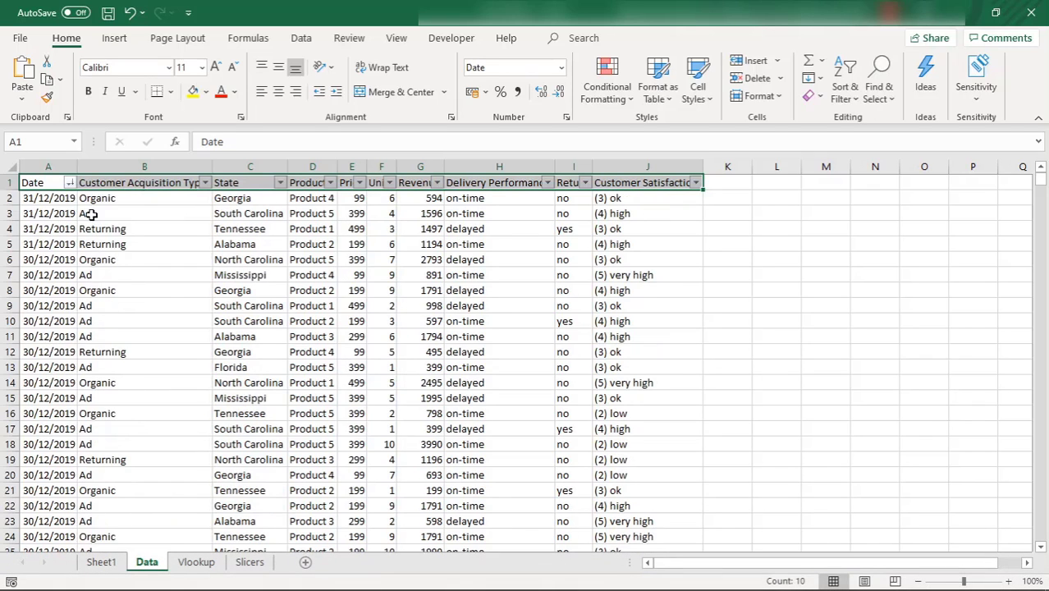
left_click(205, 182)
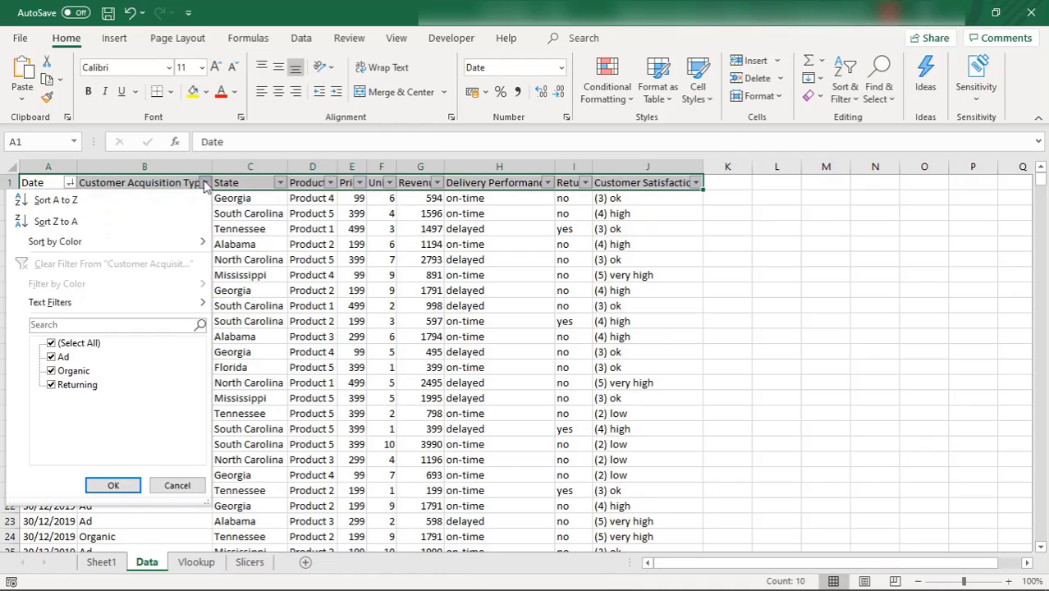
left_click(69, 207)
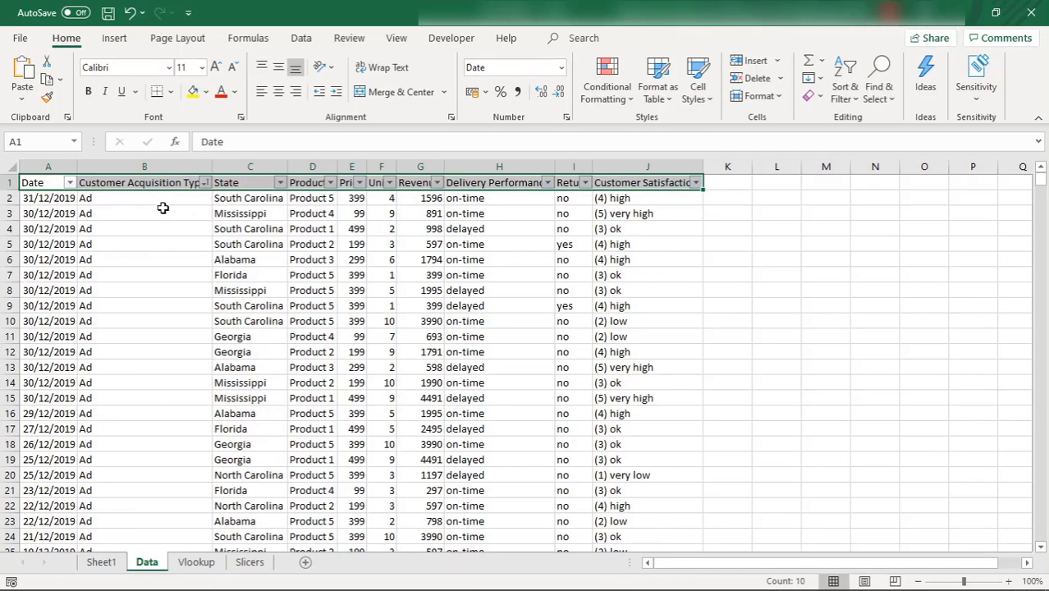
Sort the Product column from A to Z and select cell C2
left_click(328, 183)
left_click(223, 205)
left_click(217, 202)
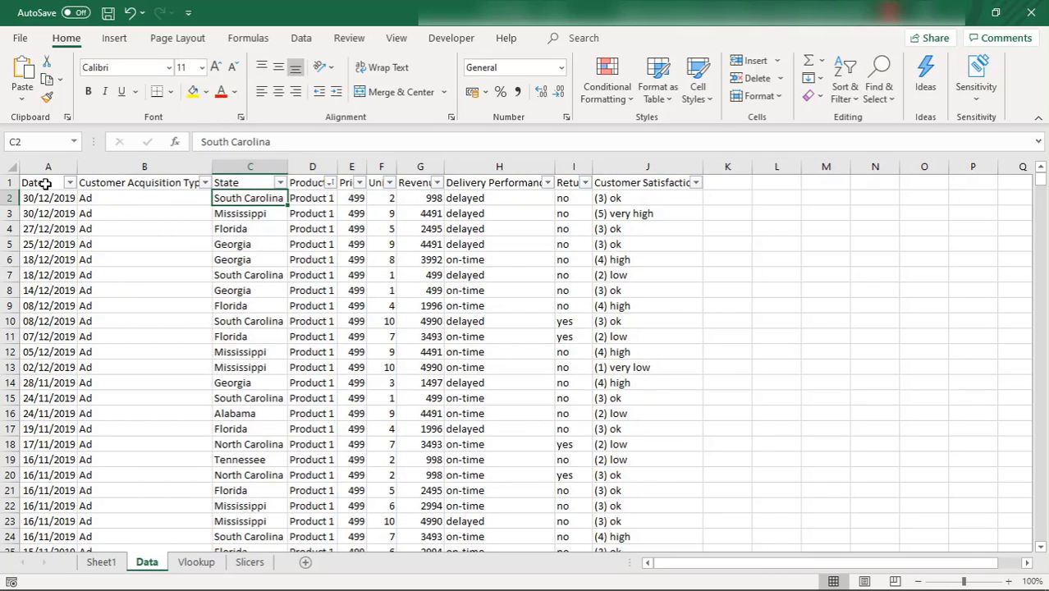
Undo the Date, Customer Acquisition Type and Product sorts, and remove the filters from the header cells Date to Customer Satisfaction
key("ctrl+shift+l")
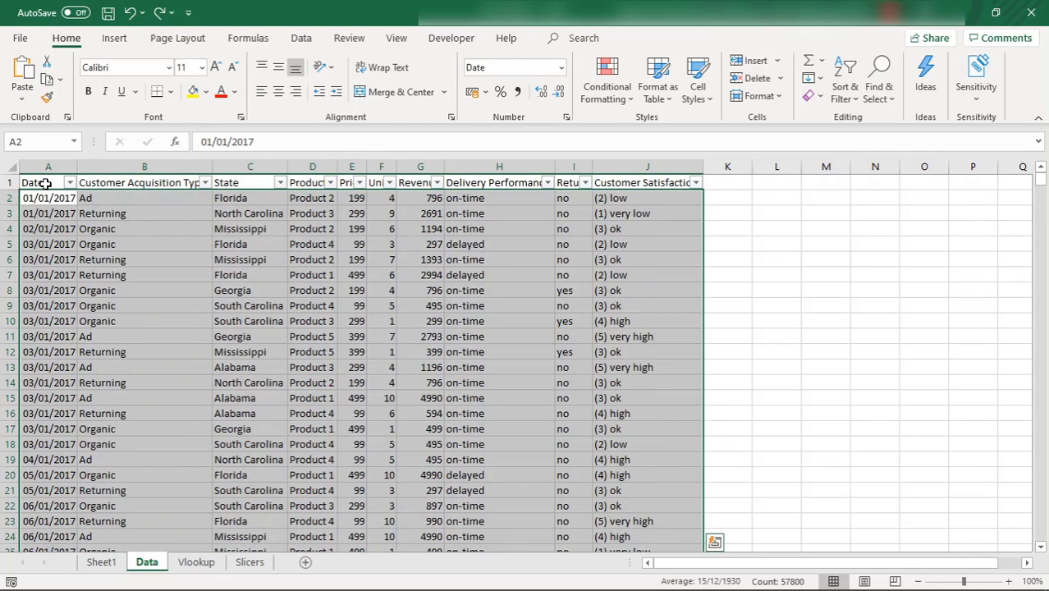
left_click(46, 183)
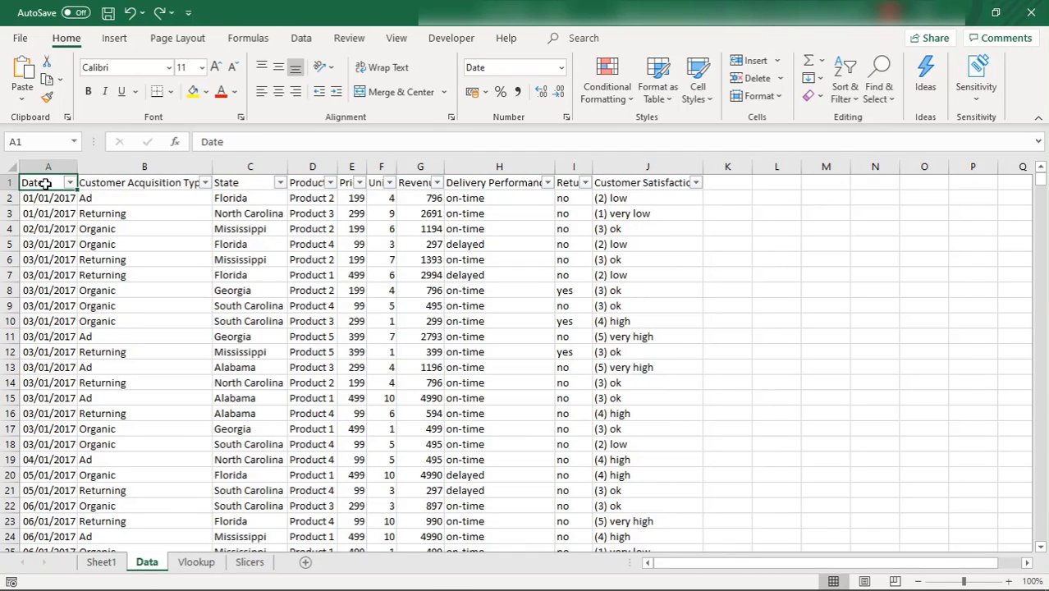
left_click_drag(46, 183, 667, 181)
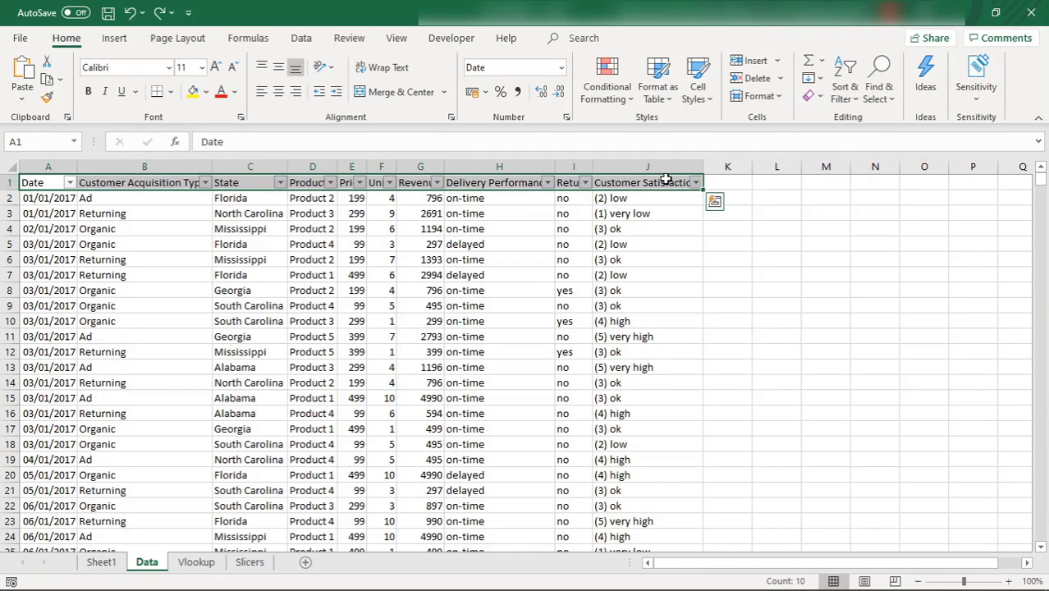
key("ctrl+shift+l")
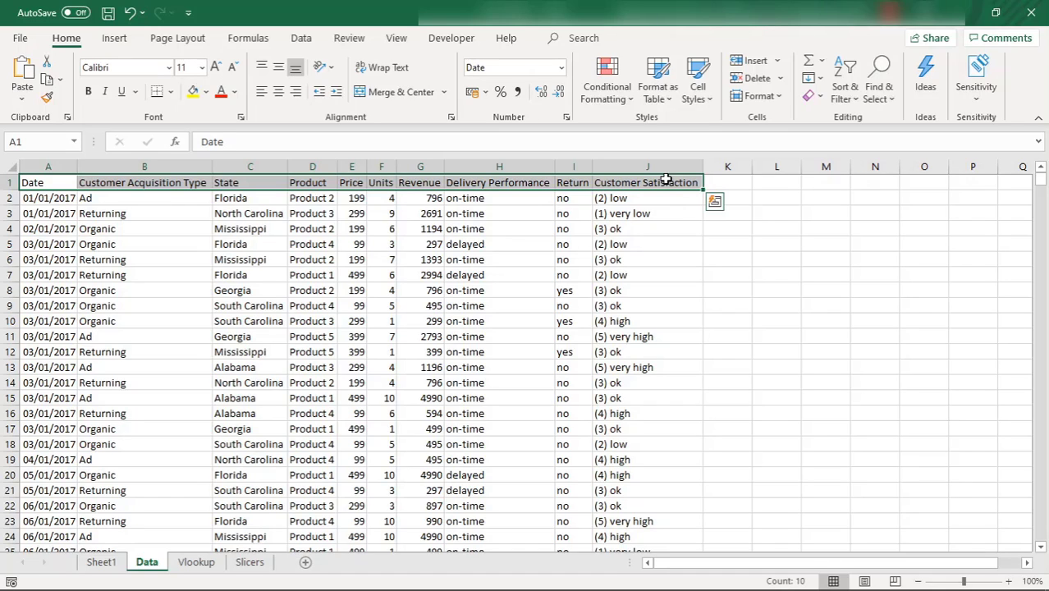
left_click(47, 183)
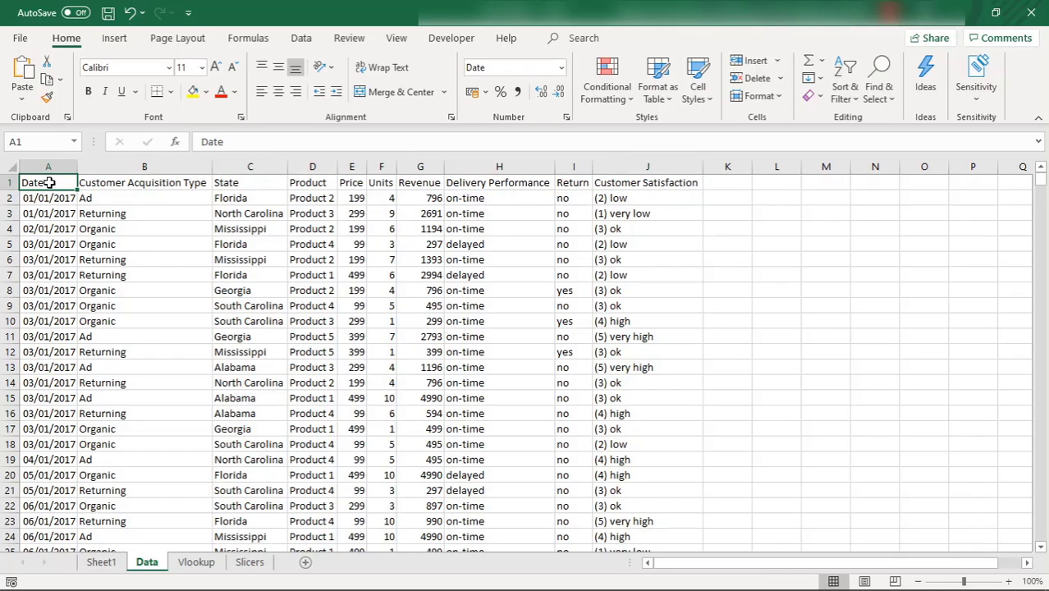
left_click(131, 185)
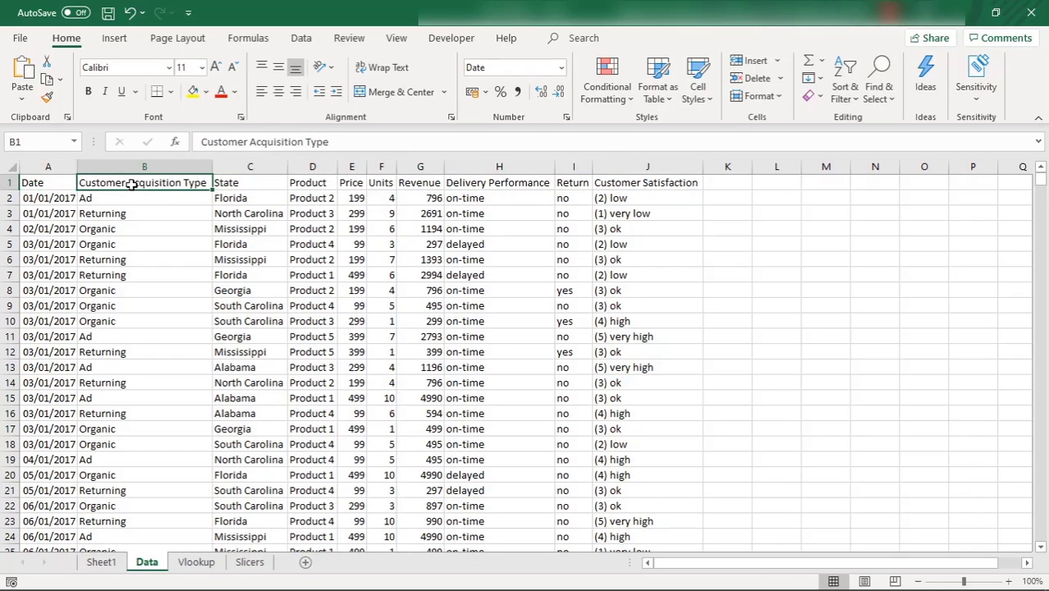
left_click(44, 183)
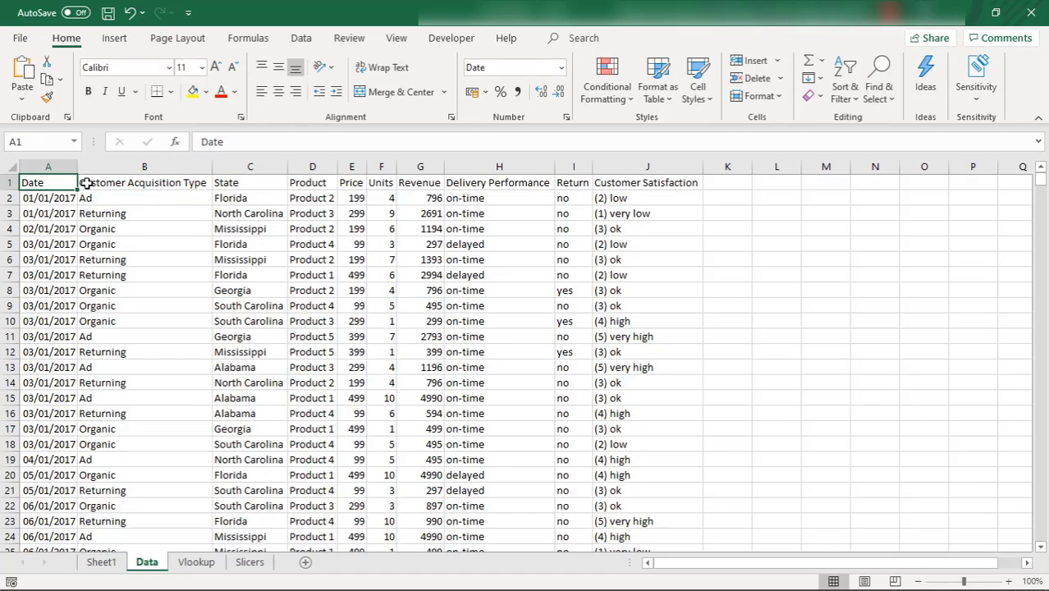
left_click(136, 183)
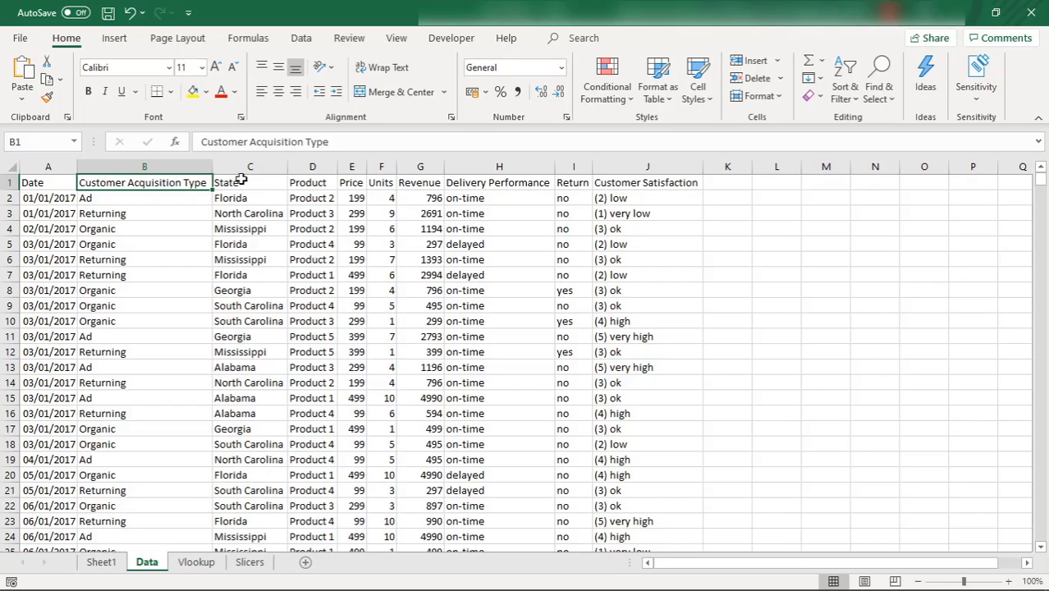
left_click(47, 182)
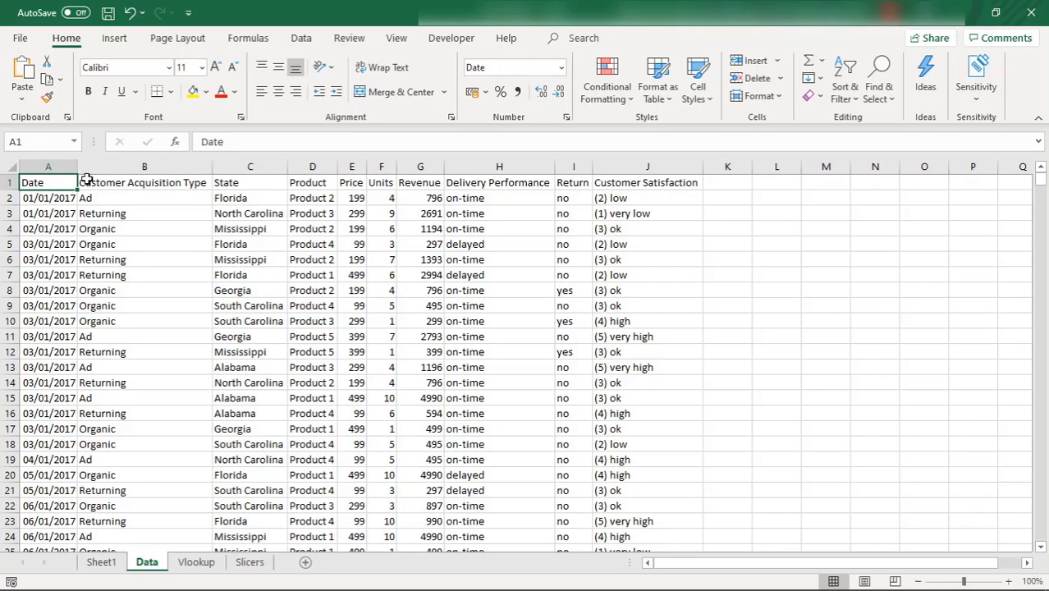
left_click(86, 180)
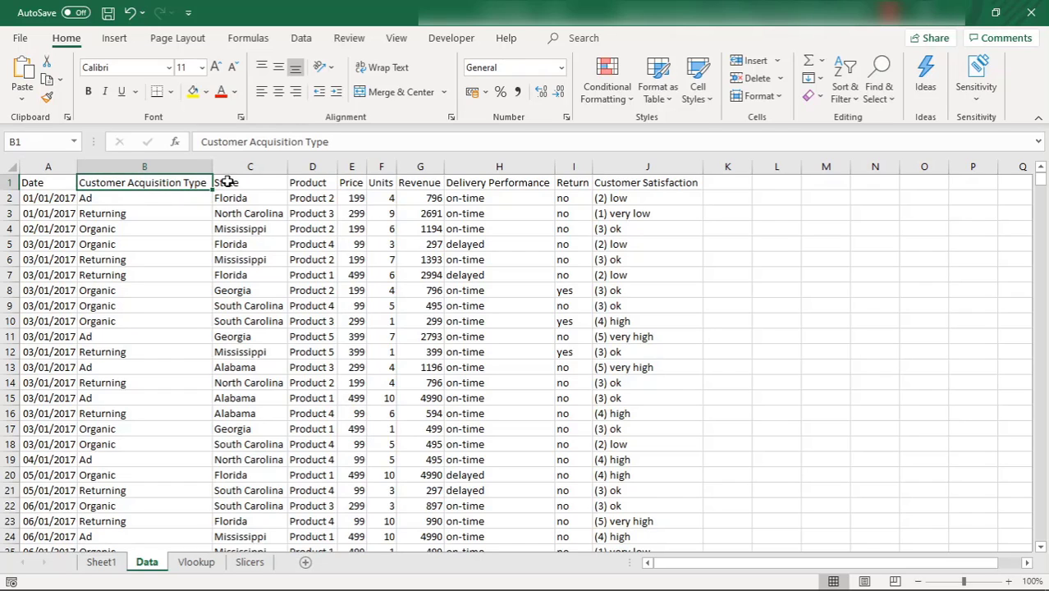
left_click(313, 182)
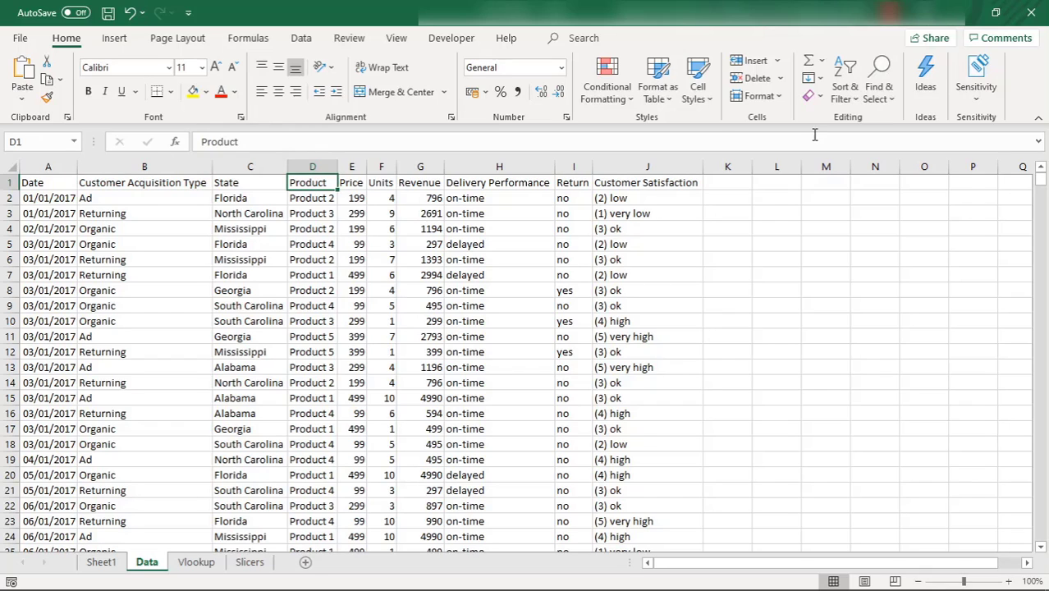
Add filters to the header cells from Date to Customer Satisfaction and open a custom sort with the selection expanded
left_click_drag(43, 180, 625, 183)
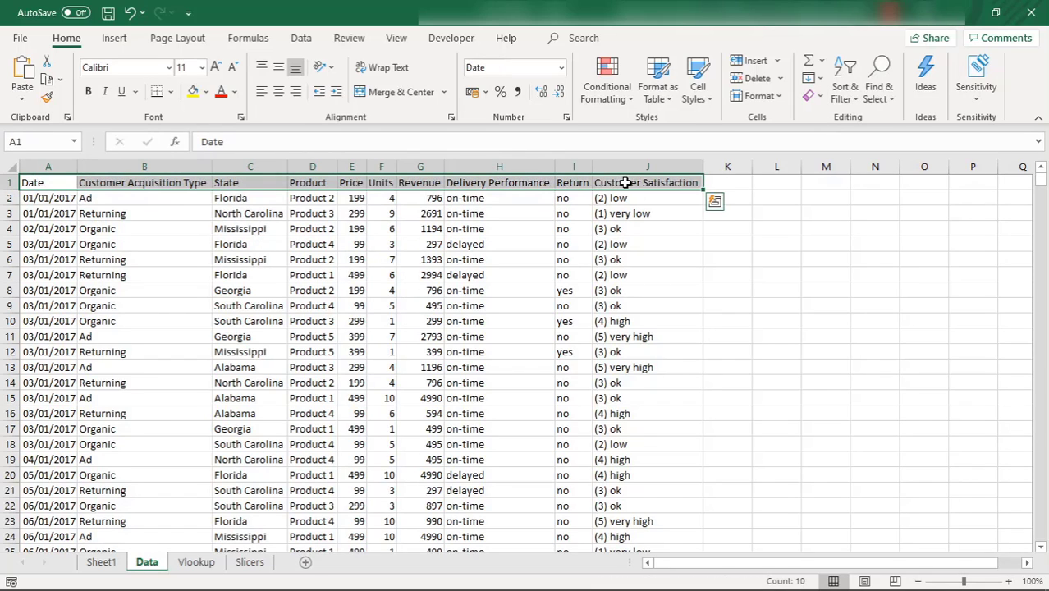
key("ctrl+shift+l")
left_click(844, 89)
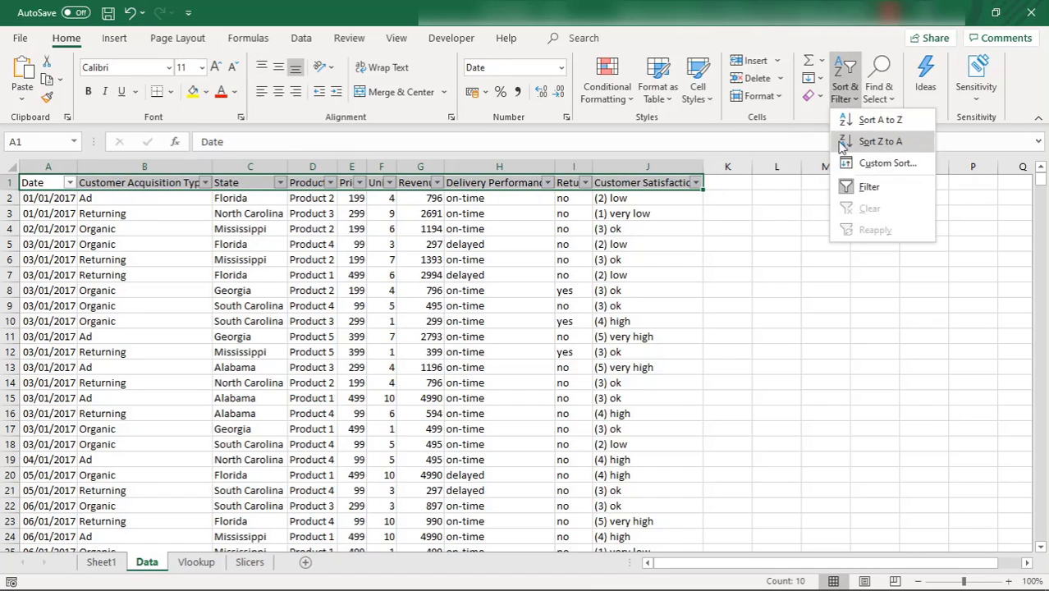
left_click(886, 162)
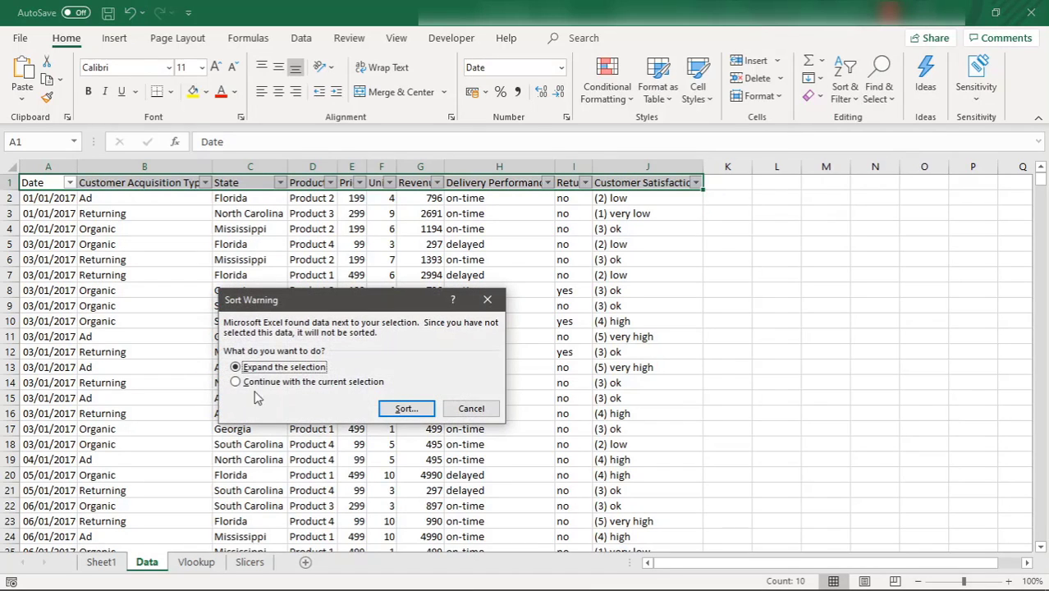
left_click(405, 409)
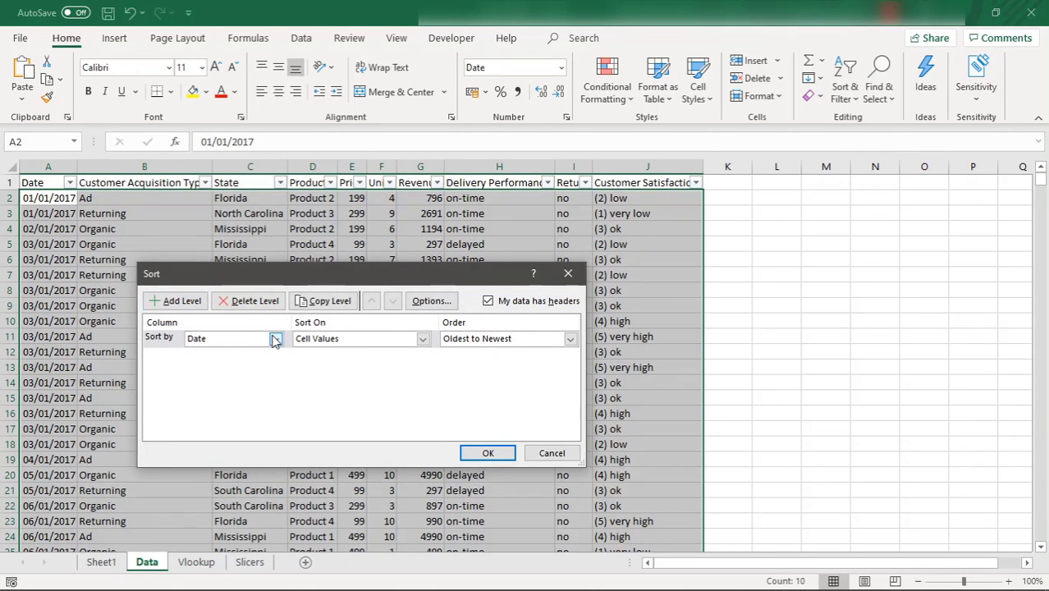
Set the first sort level to order Date by Cell Values from Newest to Oldest
left_click(571, 339)
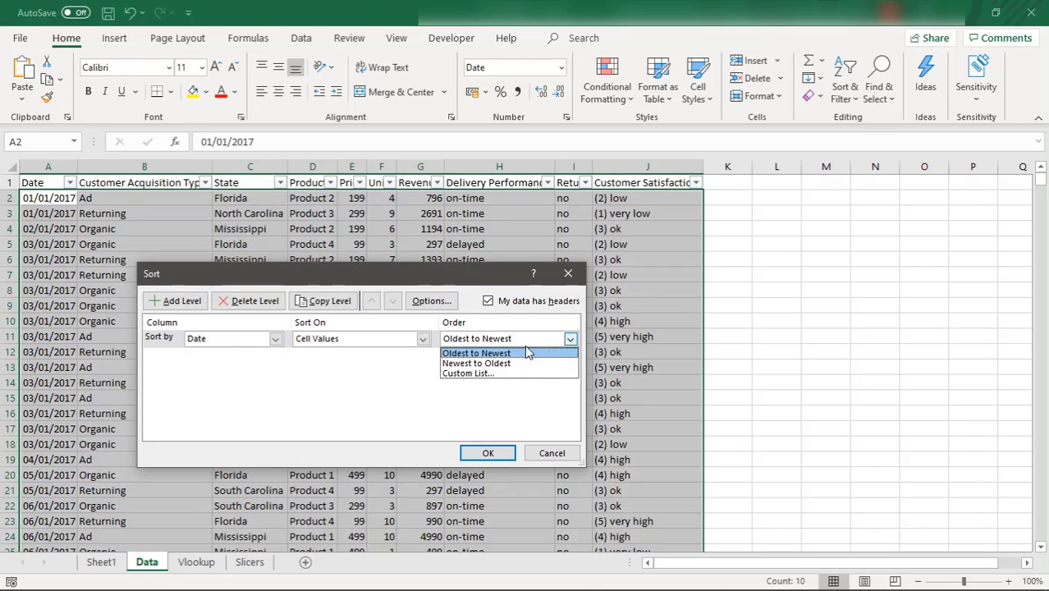
left_click(490, 362)
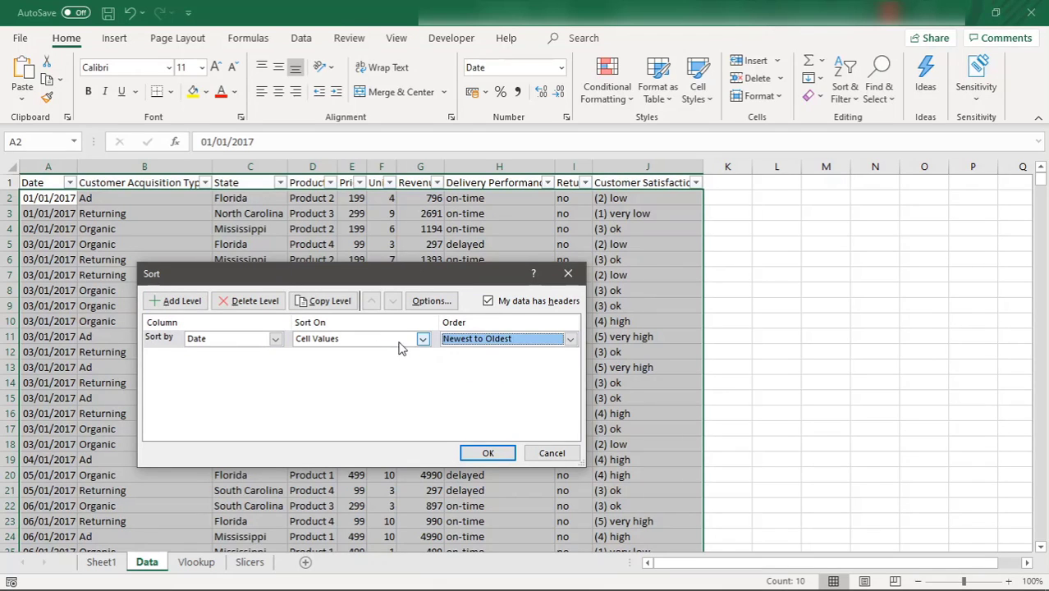
left_click(423, 339)
left_click(423, 340)
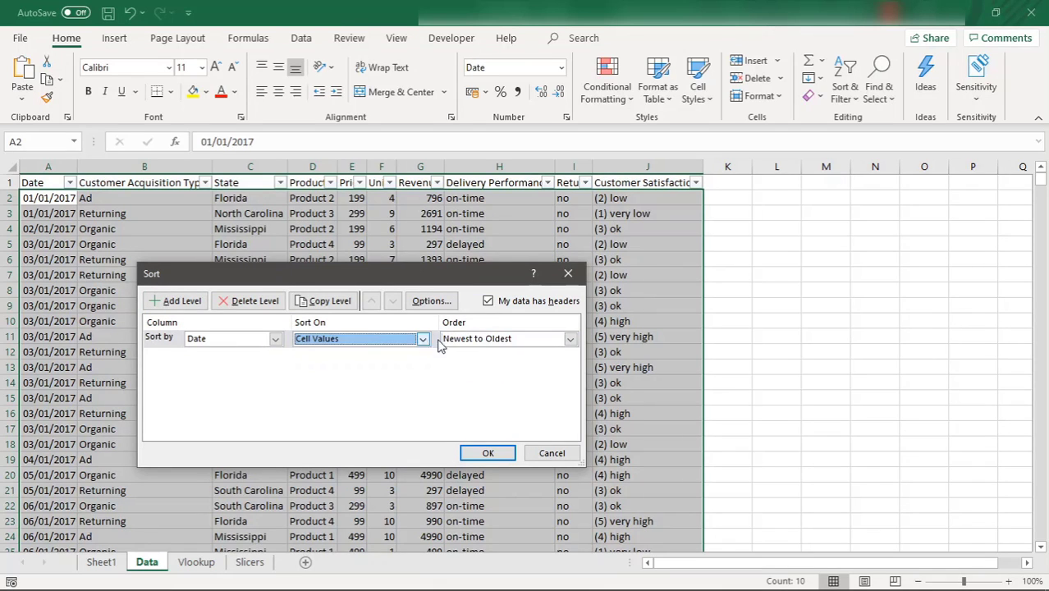
View the custom lists available for the Date sort order
left_click(571, 339)
left_click(502, 373)
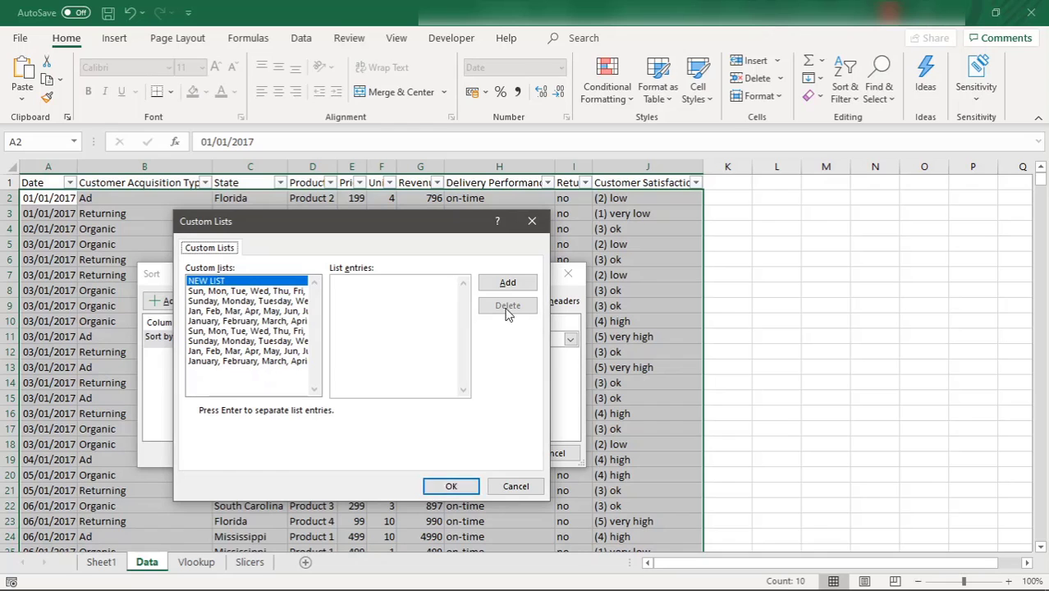
left_click(465, 485)
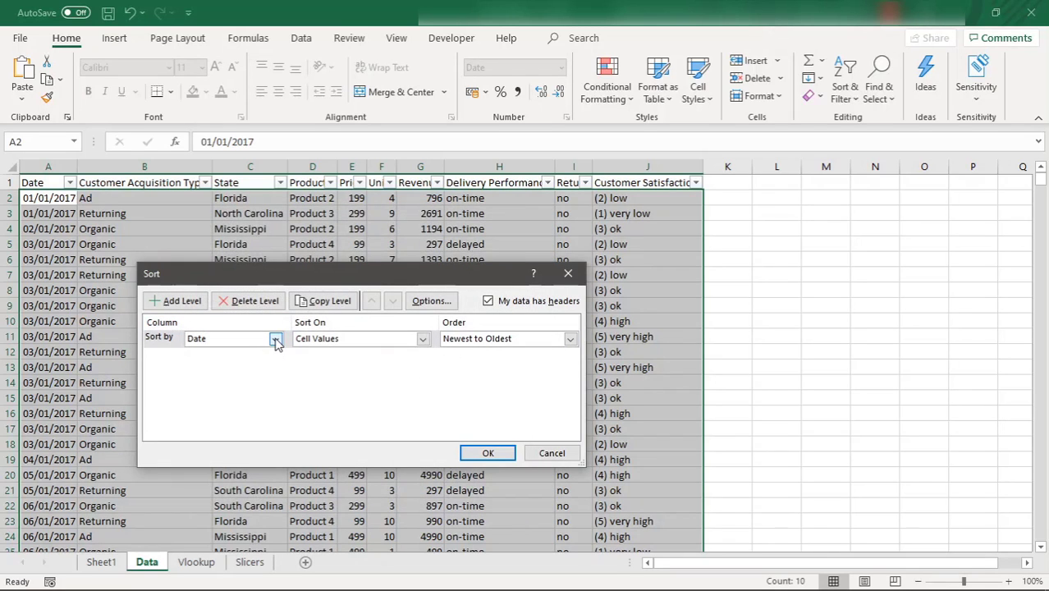
Add a second sort level for the State column, ordered A to Z
left_click(172, 300)
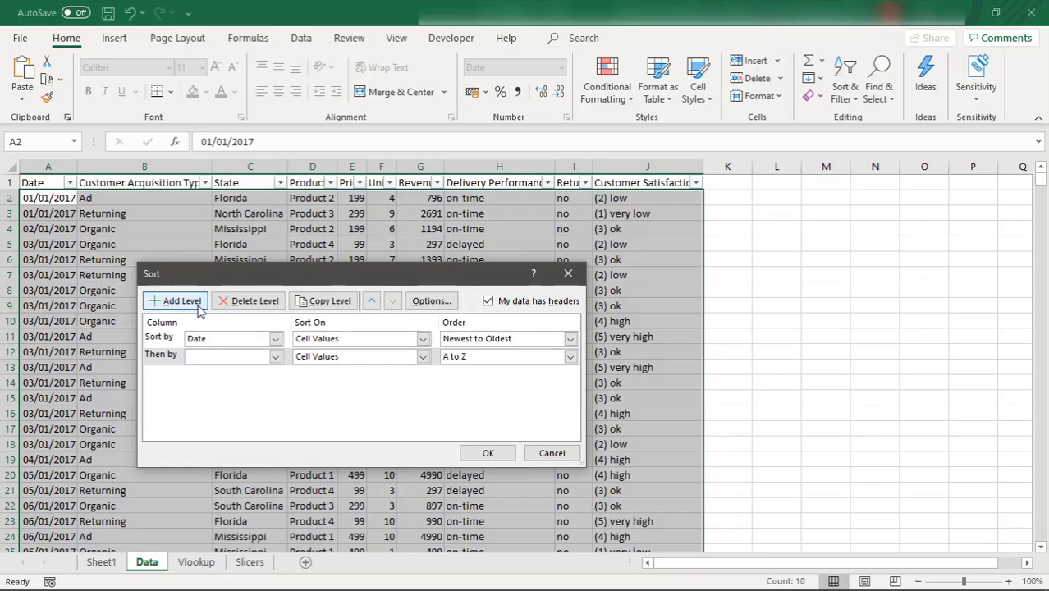
left_click(276, 356)
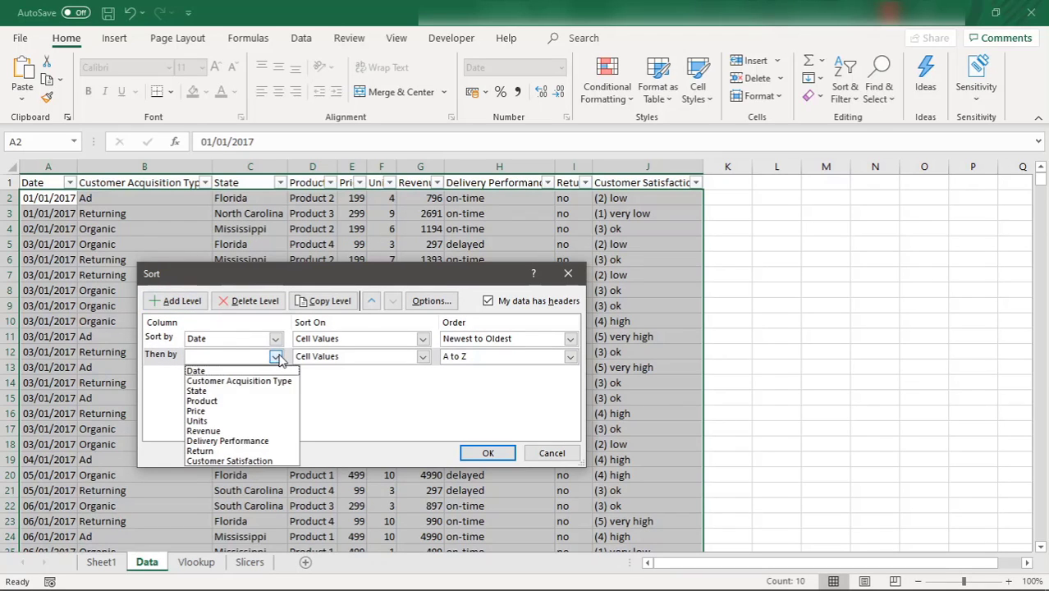
left_click(205, 391)
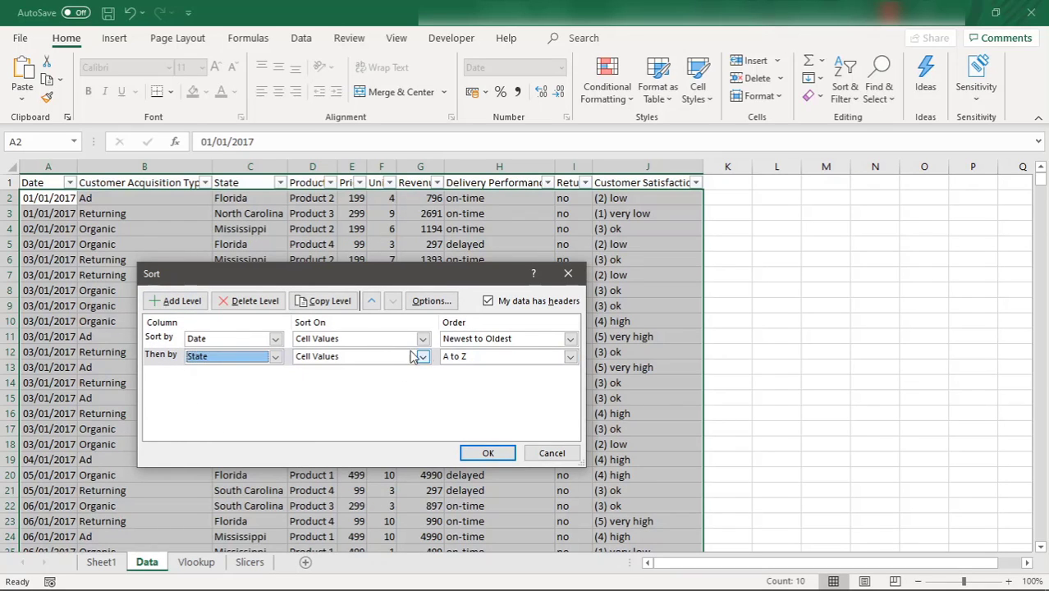
left_click(570, 358)
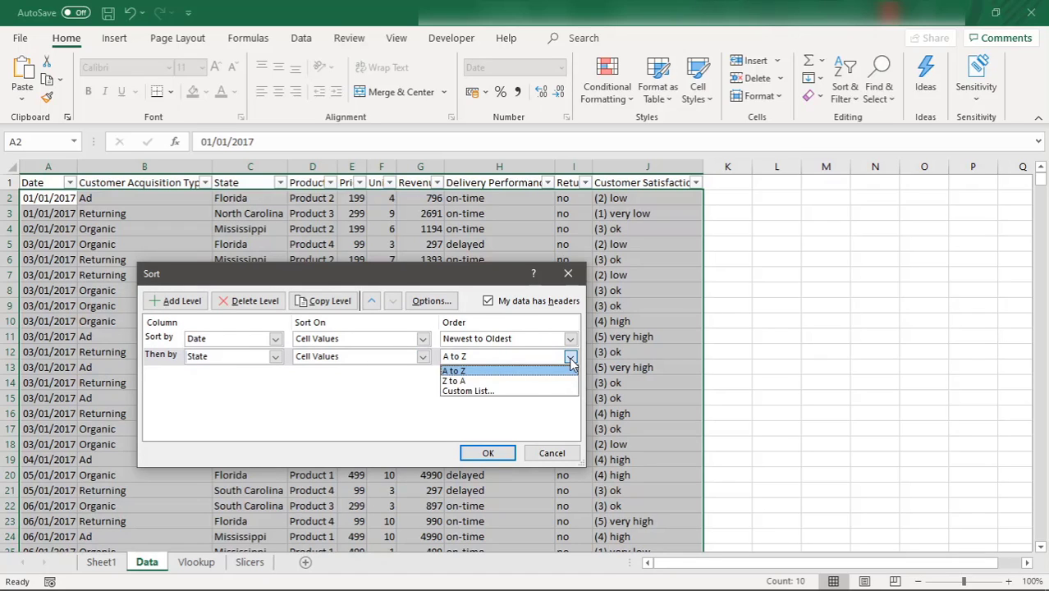
left_click(458, 371)
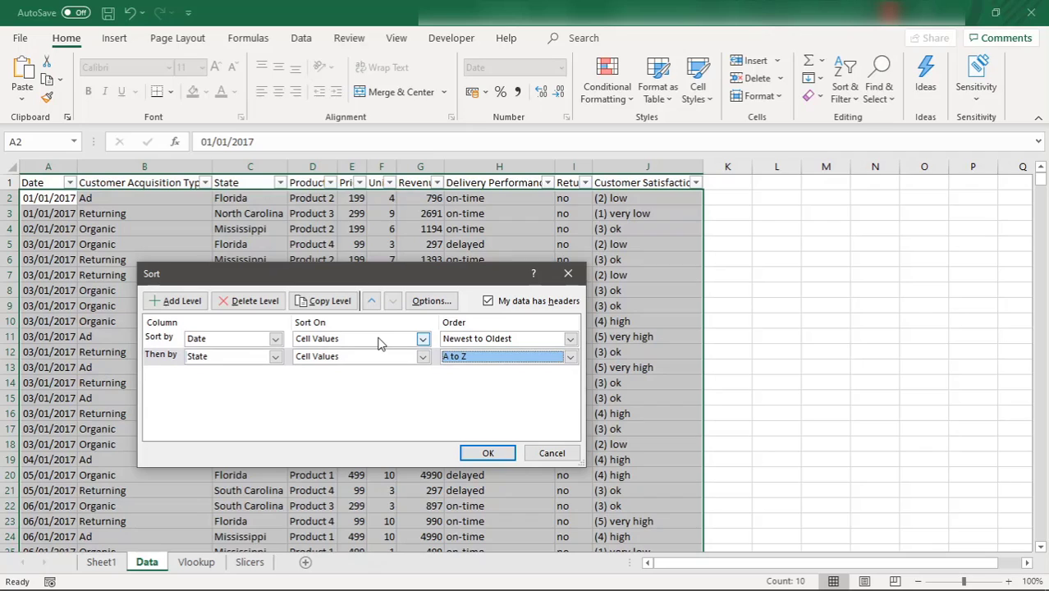
Add a third sort level for Revenue, ordered Largest to Smallest, and apply the custom sort
left_click(175, 302)
left_click(275, 374)
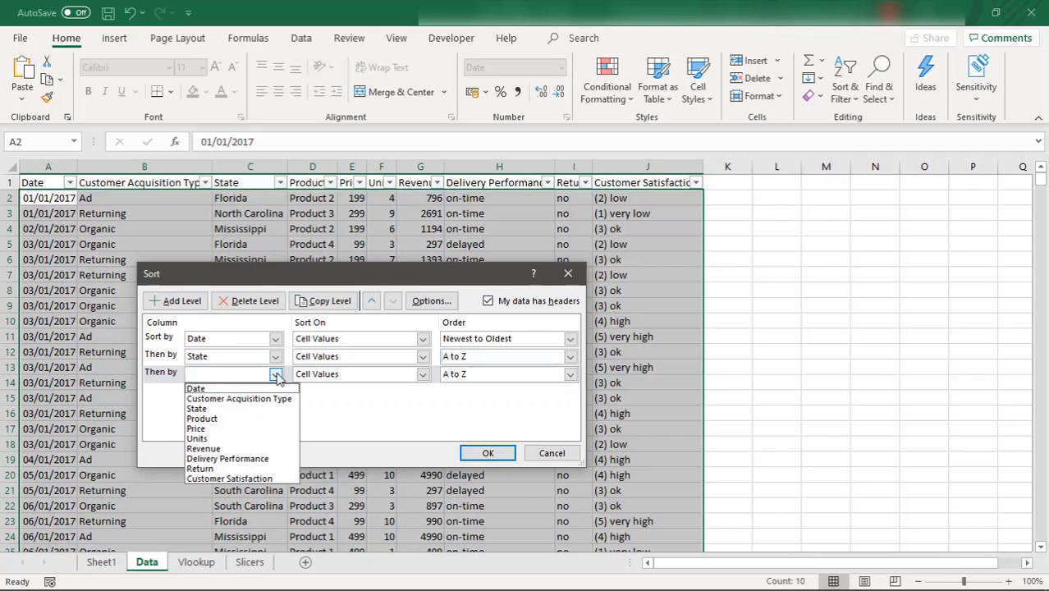
left_click(204, 449)
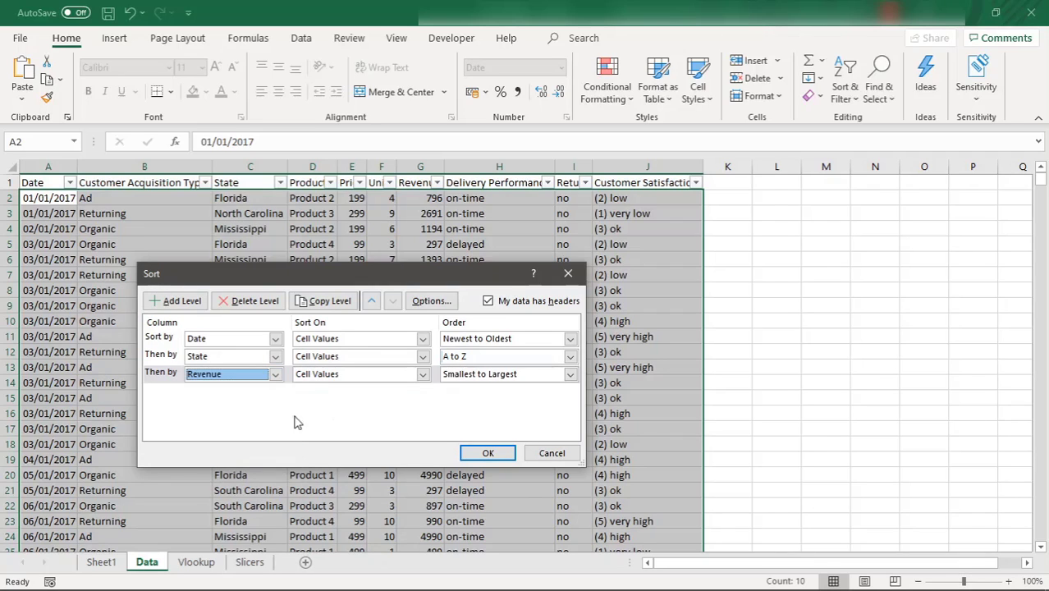
left_click(570, 375)
left_click(491, 401)
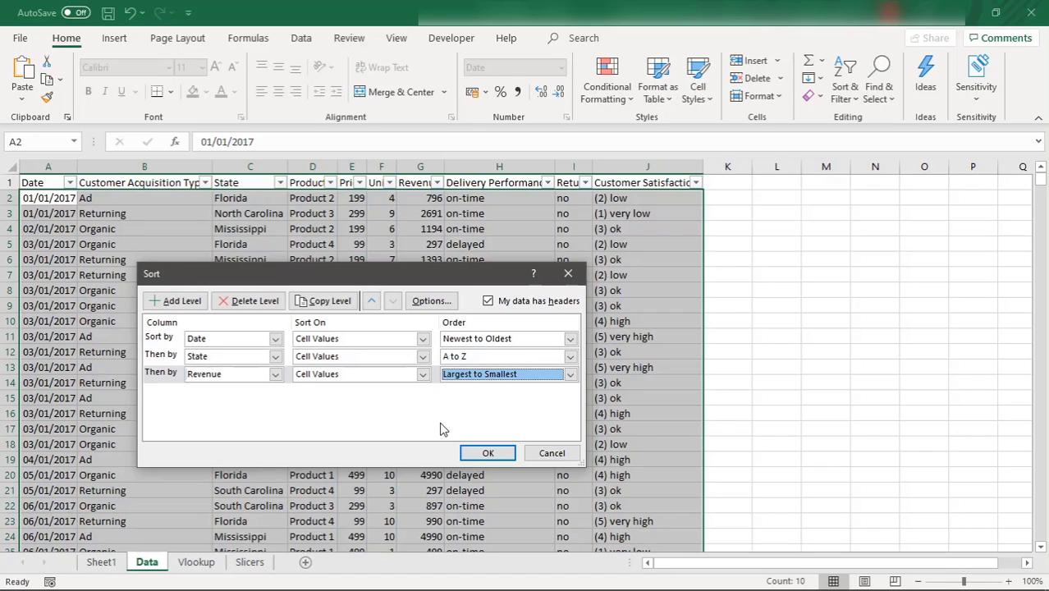
left_click(490, 454)
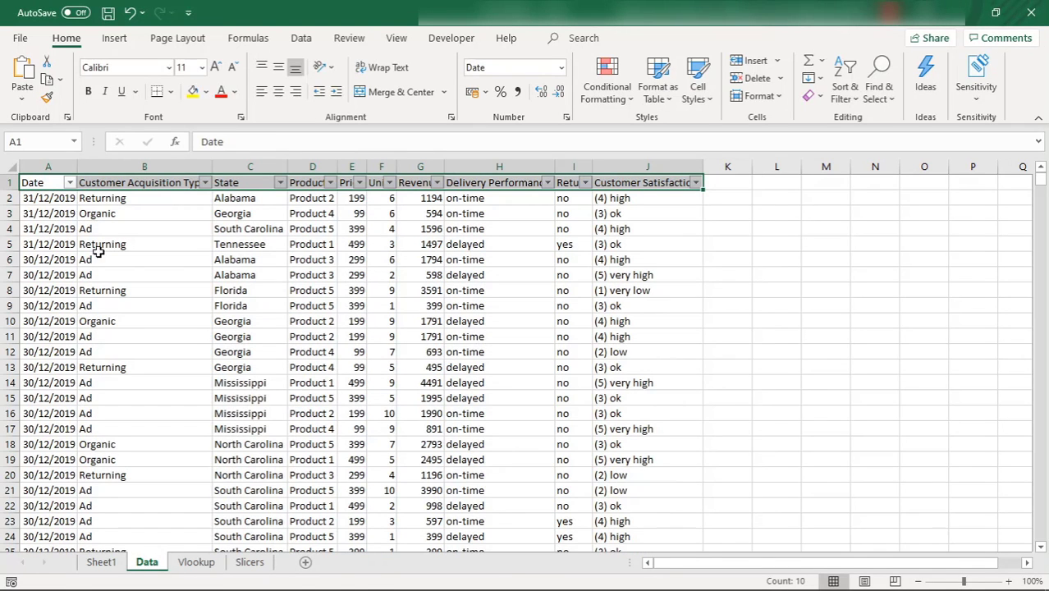